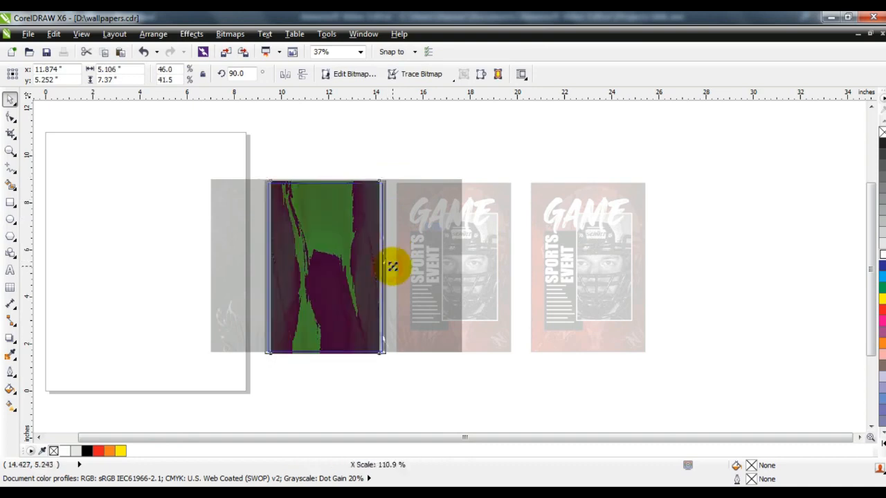
Send the green background behind the first poster's artwork and open the middle poster's PowerClip contents for editing
{"action": "key", "text": "shift+Page_Down"}
{"action": "left_click", "coordinate": [492, 201], "text": "ctrl"}
{"action": "left_click", "coordinate": [498, 185], "text": "ctrl"}
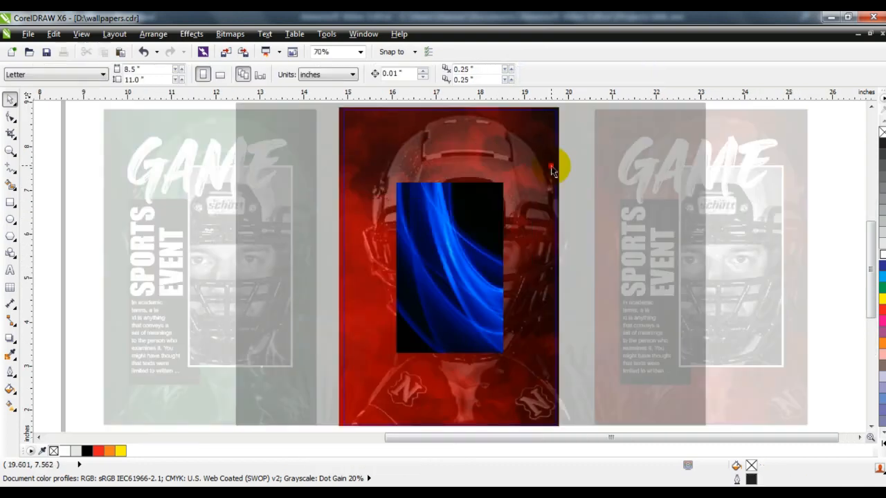
Delete the red cloud background from the middle poster's PowerClip contents
{"action": "left_click", "coordinate": [551, 166]}
{"action": "key", "text": "shift+Page_Down"}
{"action": "left_click", "coordinate": [542, 176]}
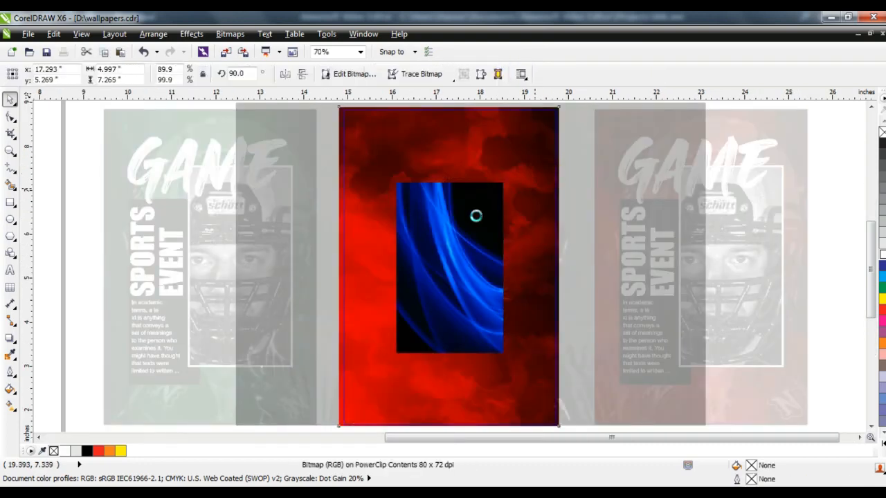
{"action": "key", "text": "Delete"}
Enlarge the blue light image to cover the middle poster, send it behind the helmet photo and finish editing the PowerClip
{"action": "left_click", "coordinate": [498, 202]}
{"action": "left_click_drag", "start_coordinate": [509, 177], "coordinate": [582, 105]}
{"action": "left_click", "coordinate": [567, 219], "text": "shift"}
{"action": "key", "text": "shift+Page_Down"}
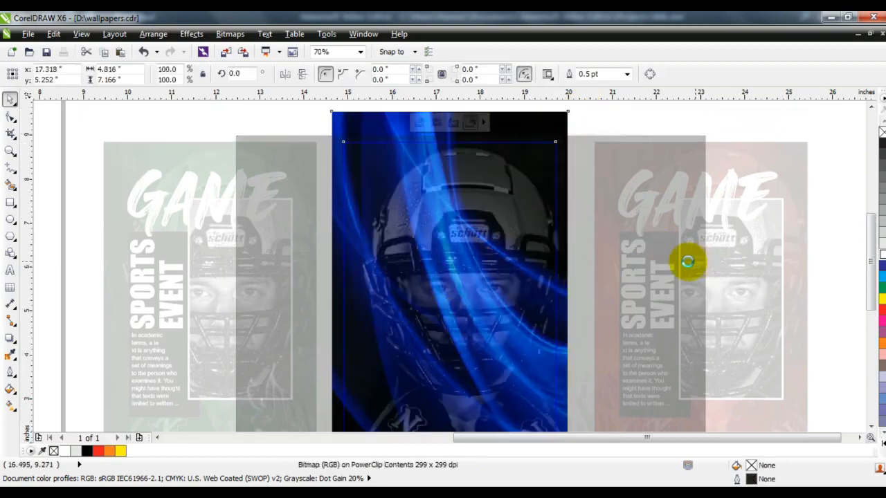
{"action": "left_click", "coordinate": [574, 253], "text": "ctrl"}
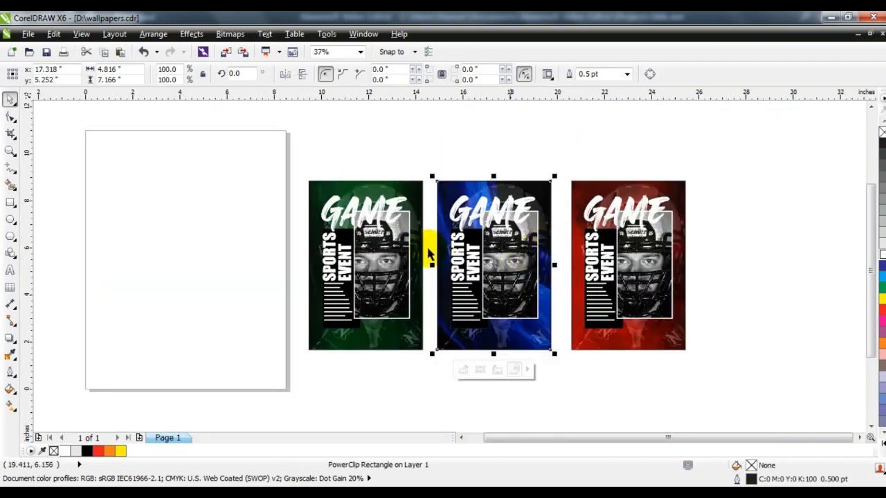
Fit the three finished poster variants in view and inspect them in a full-screen preview
{"action": "left_click", "coordinate": [286, 173]}
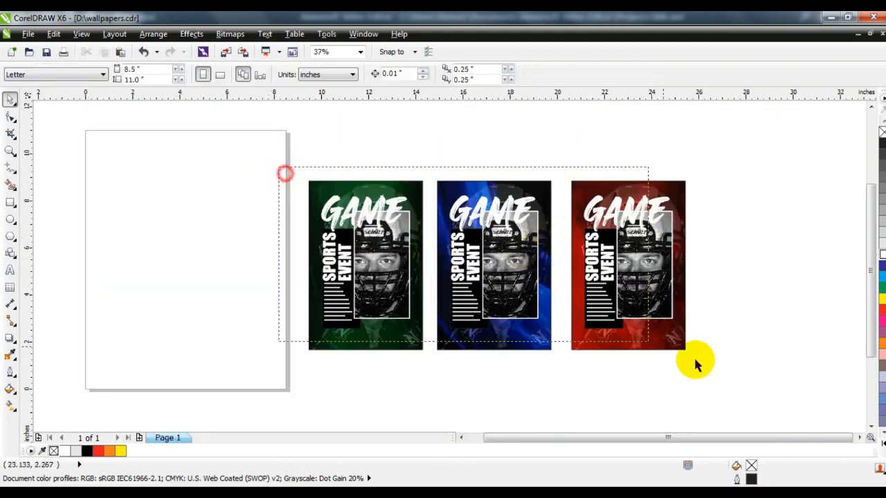
{"action": "key", "text": "F4"}
{"action": "key", "text": "F9"}
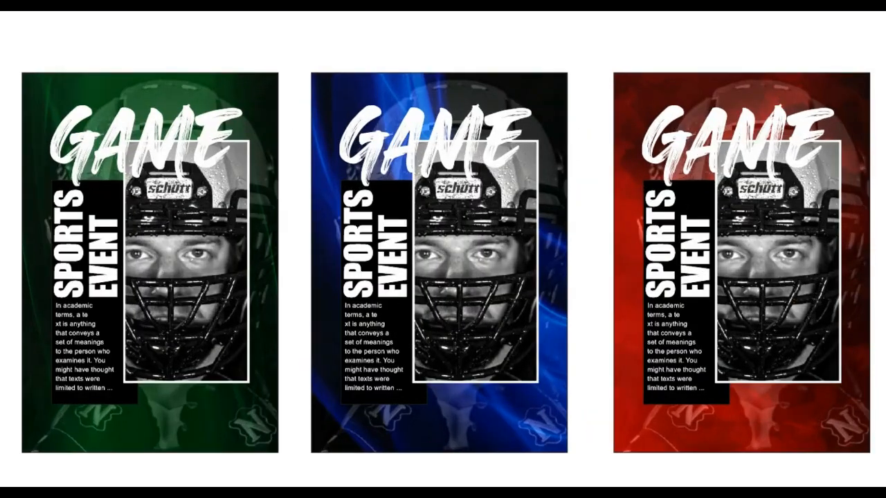
{"action": "key", "text": "Escape"}
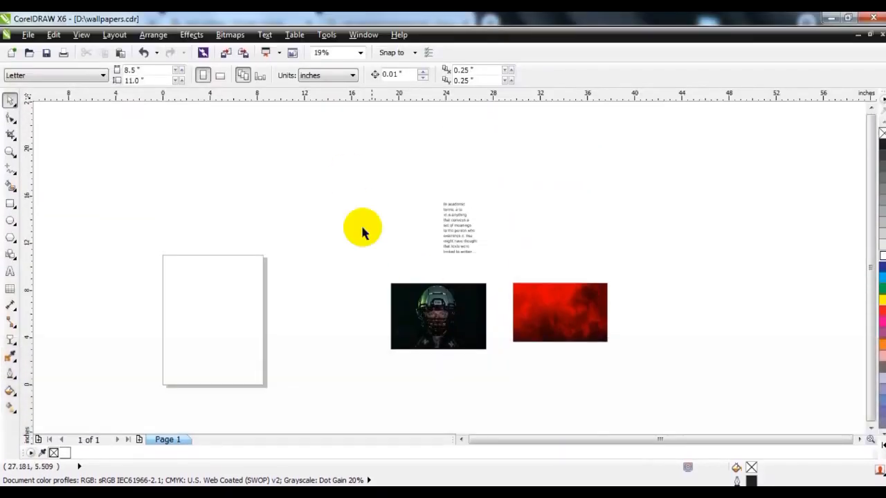
Move the paragraph text and the helmet photo together so that they sit directly above the red cloud image
{"action": "left_click_drag", "start_coordinate": [350, 175], "coordinate": [477, 356]}
{"action": "left_click_drag", "start_coordinate": [439, 332], "coordinate": [556, 262]}
{"action": "left_click", "coordinate": [398, 303]}
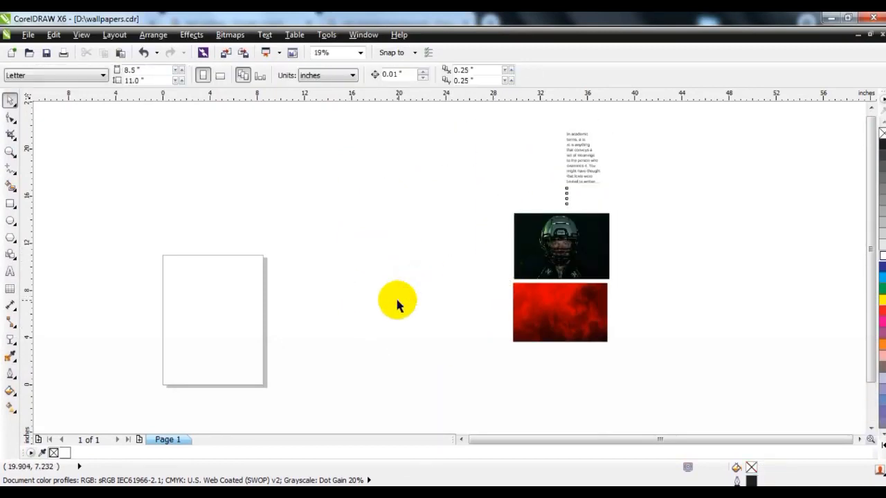
Scale the paragraph text, helmet photo and red image down together to about 3.5 by 7.6 inches overall
{"action": "left_click", "coordinate": [9, 153]}
{"action": "left_click_drag", "start_coordinate": [344, 132], "coordinate": [609, 354]}
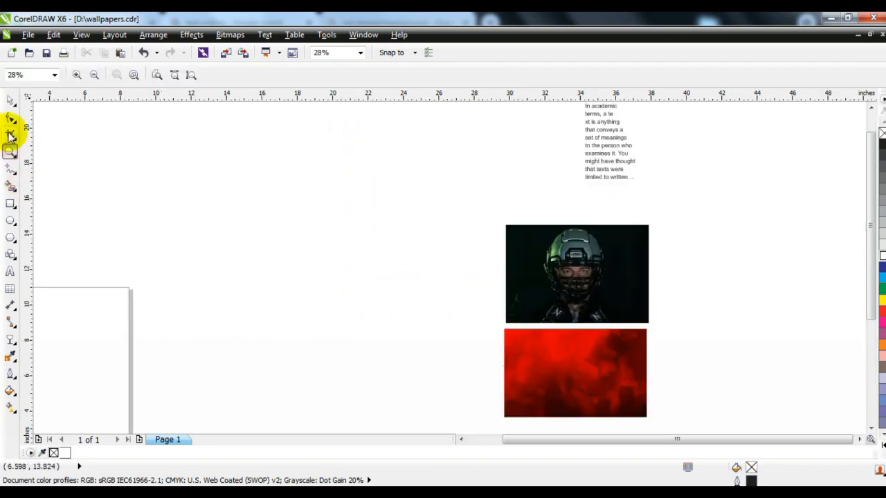
{"action": "left_click", "coordinate": [10, 100]}
{"action": "key", "text": "F3"}
{"action": "left_click_drag", "start_coordinate": [613, 182], "coordinate": [491, 356]}
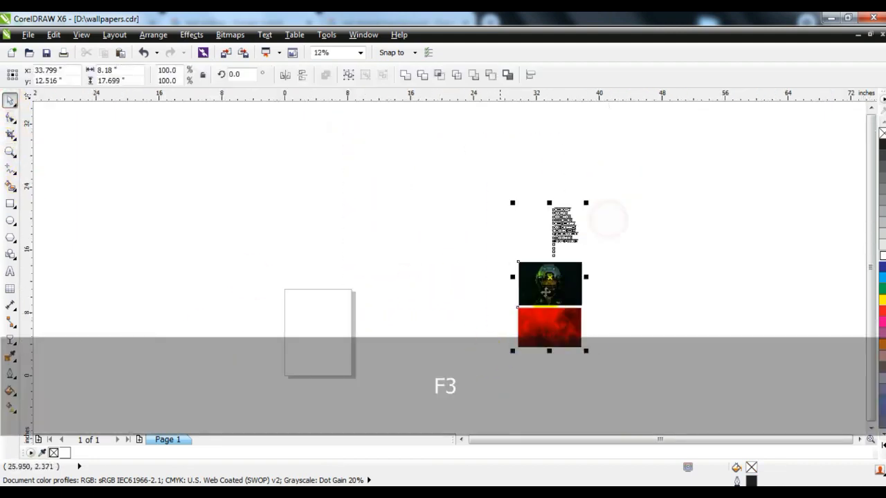
{"action": "left_click_drag", "start_coordinate": [588, 202], "coordinate": [558, 286]}
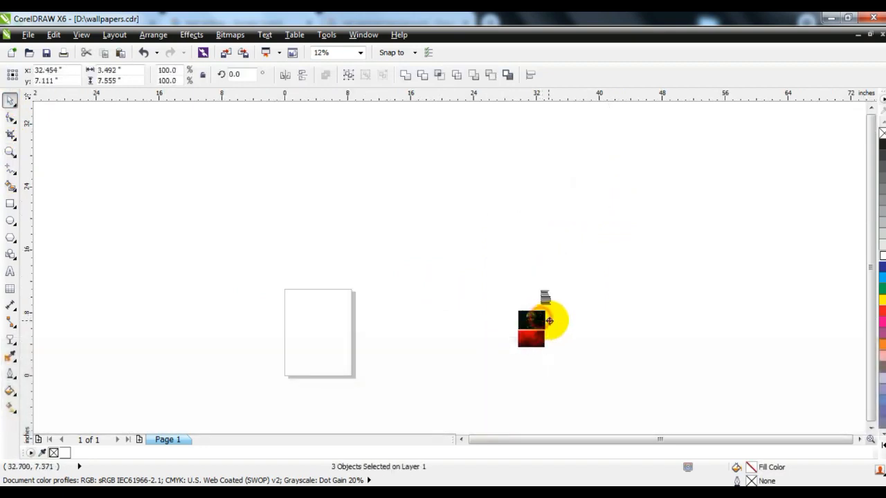
Draw a portrait rectangle about 4.8 by 7.2 inches in the empty space beside the images
{"action": "left_click", "coordinate": [9, 152]}
{"action": "left_click_drag", "start_coordinate": [450, 298], "coordinate": [565, 363]}
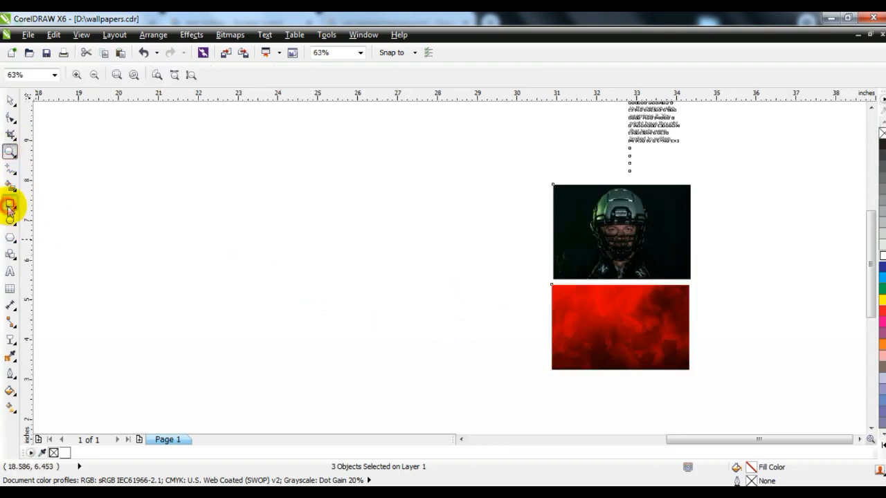
{"action": "left_click", "coordinate": [10, 204]}
{"action": "left_click_drag", "start_coordinate": [263, 130], "coordinate": [456, 415]}
{"action": "left_click", "coordinate": [9, 101]}
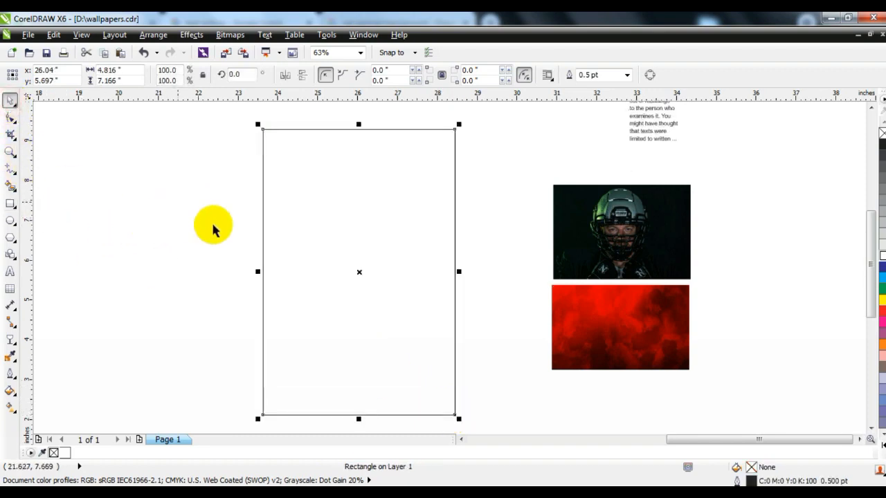
Rotate the red cloud image by 90 degrees, place it over the rectangle and enlarge it to about 5.0 by 7.3 inches
{"action": "left_click", "coordinate": [630, 358]}
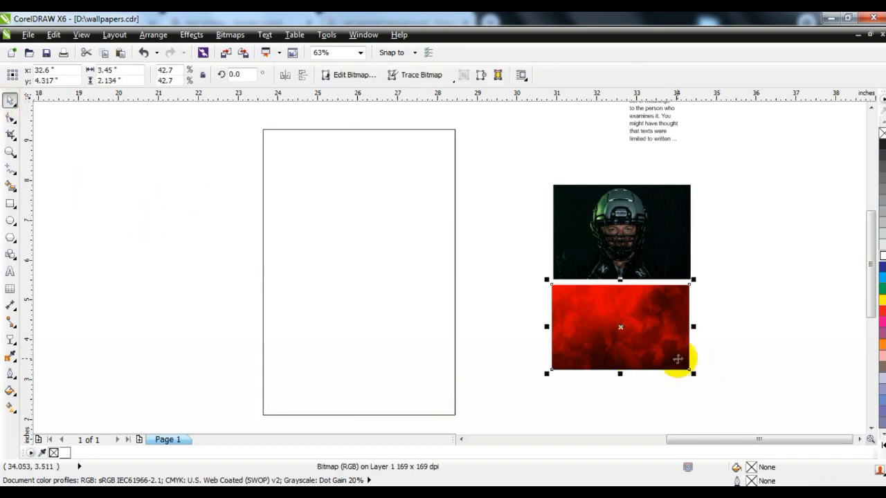
{"action": "left_click_drag", "start_coordinate": [696, 375], "coordinate": [670, 251]}
{"action": "left_click_drag", "start_coordinate": [644, 326], "coordinate": [327, 195]}
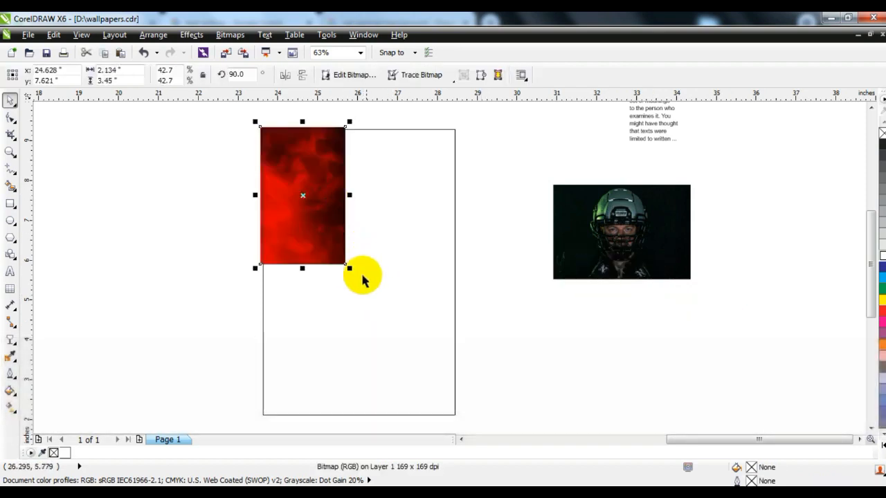
{"action": "left_click_drag", "start_coordinate": [351, 270], "coordinate": [486, 405]}
{"action": "left_click_drag", "start_coordinate": [429, 401], "coordinate": [454, 417]}
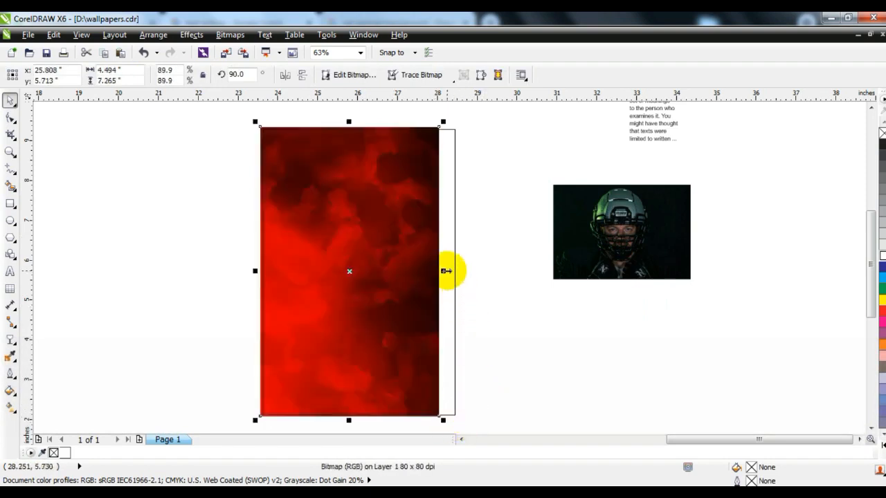
{"action": "left_click_drag", "start_coordinate": [447, 270], "coordinate": [465, 271]}
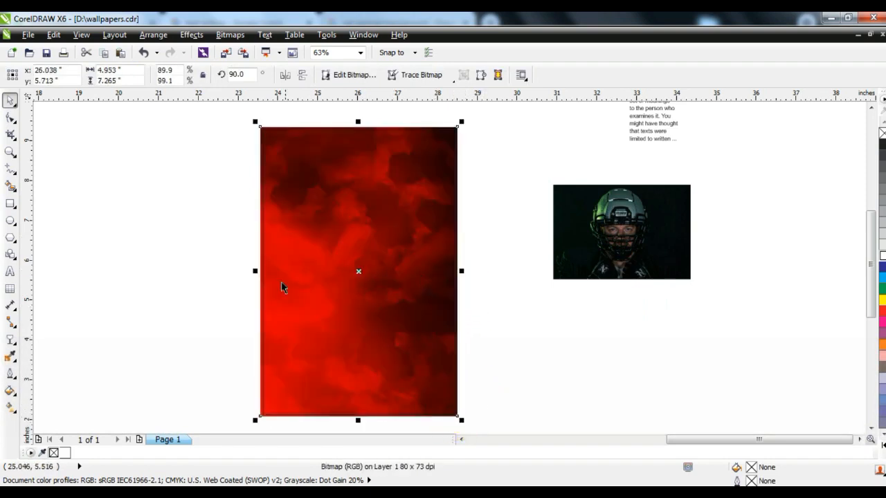
{"action": "left_click_drag", "start_coordinate": [255, 272], "coordinate": [254, 271]}
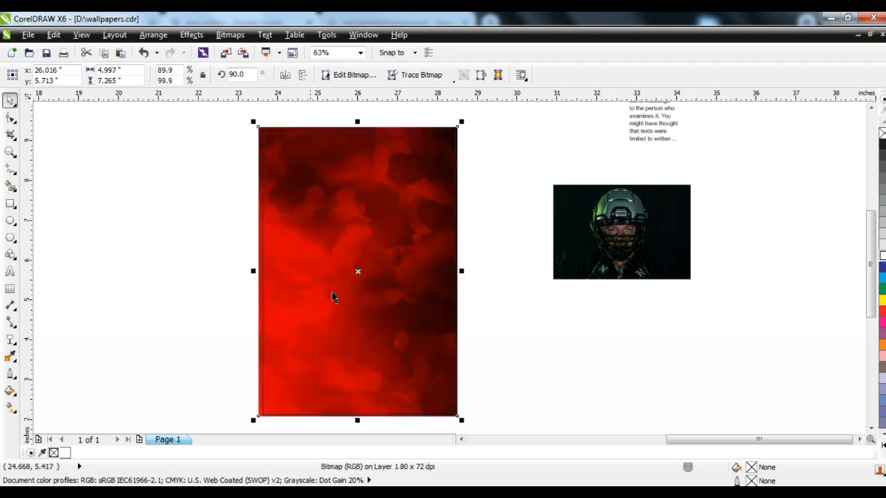
PowerClip the red cloud image inside the portrait rectangle
{"action": "left_click", "coordinate": [191, 35]}
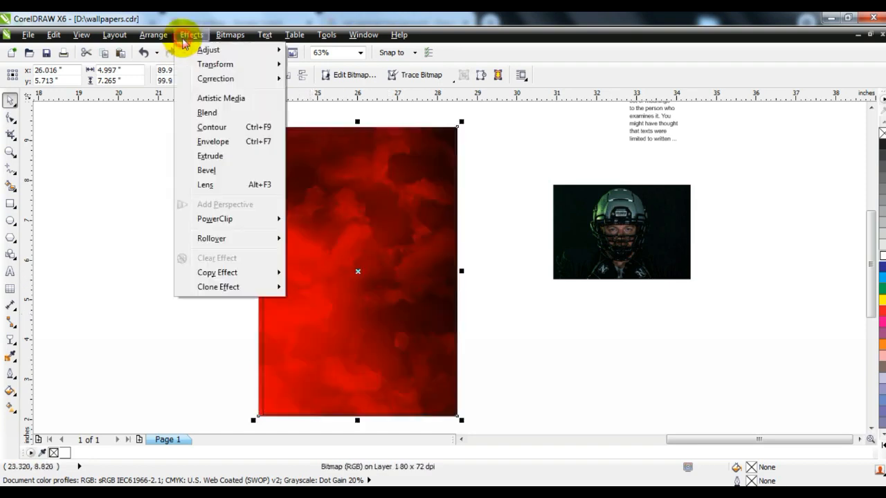
{"action": "mouse_move", "coordinate": [215, 220]}
{"action": "left_click", "coordinate": [311, 219]}
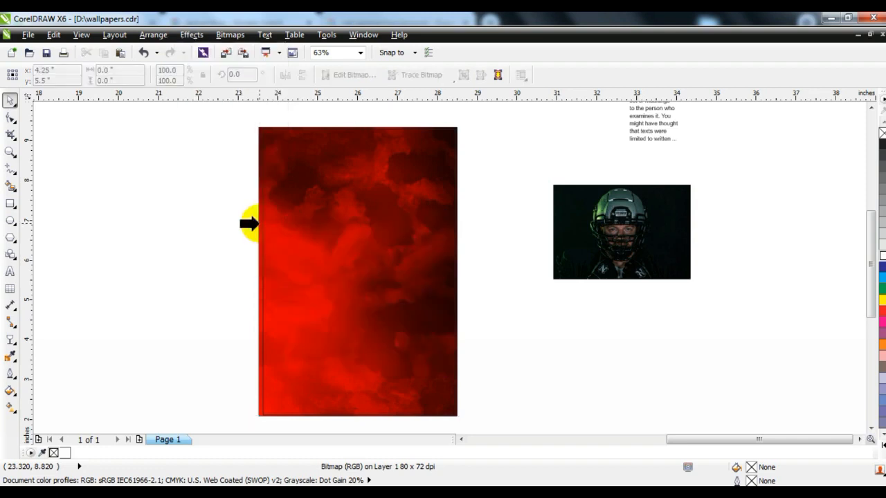
{"action": "left_click", "coordinate": [261, 224]}
{"action": "left_click", "coordinate": [209, 227]}
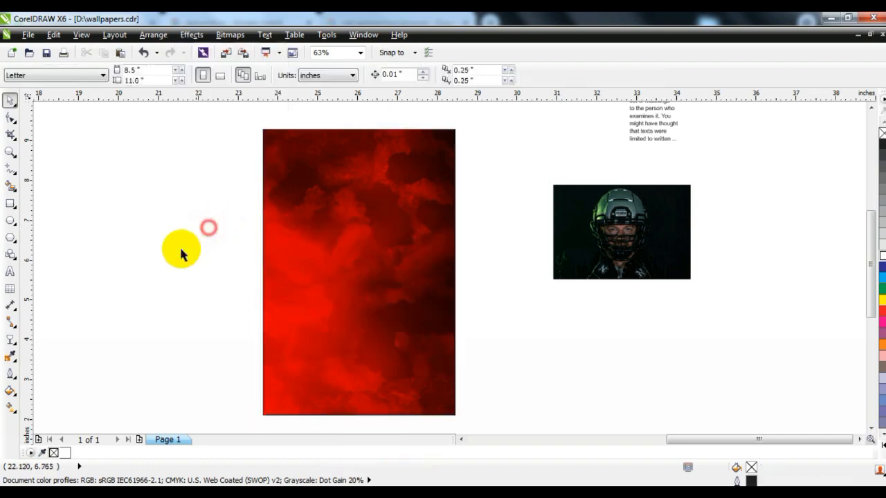
Convert the helmet photo to a Grayscale (8-bit) bitmap at 300 dpi
{"action": "left_click", "coordinate": [10, 152]}
{"action": "left_click_drag", "start_coordinate": [254, 129], "coordinate": [630, 421]}
{"action": "left_click_drag", "start_coordinate": [242, 148], "coordinate": [535, 340]}
{"action": "right_click", "coordinate": [521, 336]}
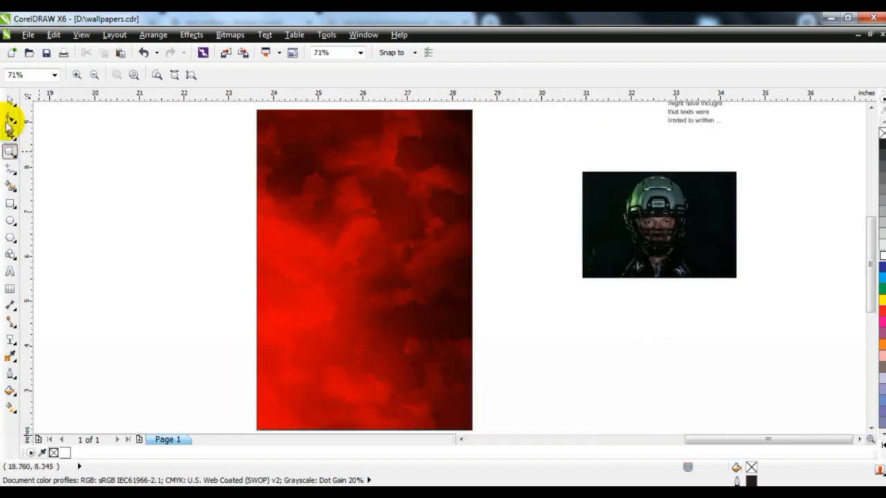
{"action": "left_click", "coordinate": [11, 101]}
{"action": "left_click", "coordinate": [680, 253]}
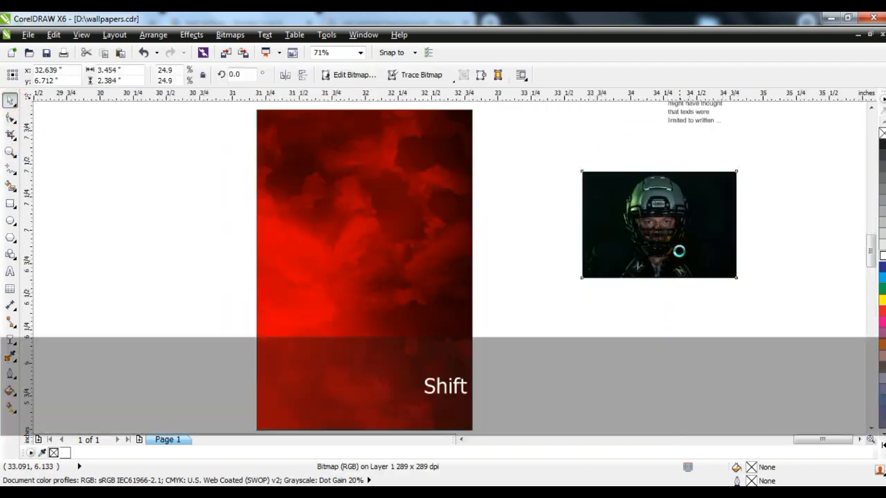
{"action": "key", "text": "shift+F2"}
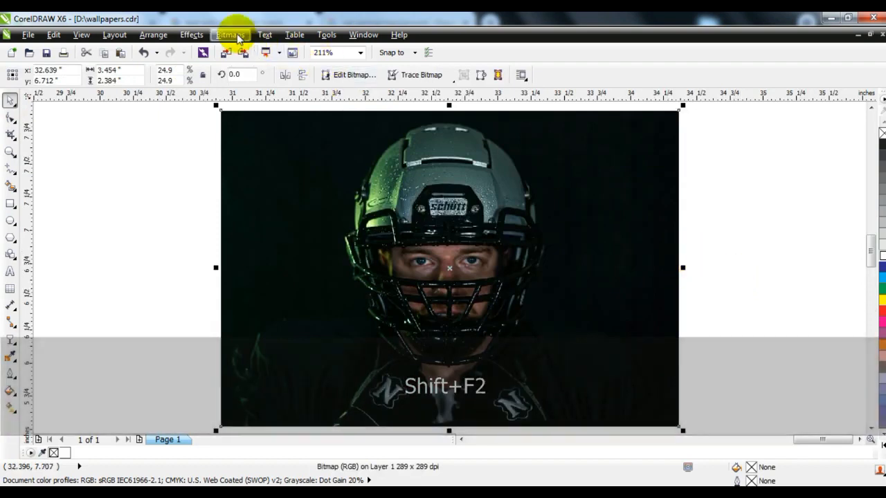
{"action": "left_click", "coordinate": [232, 32]}
{"action": "left_click", "coordinate": [243, 51]}
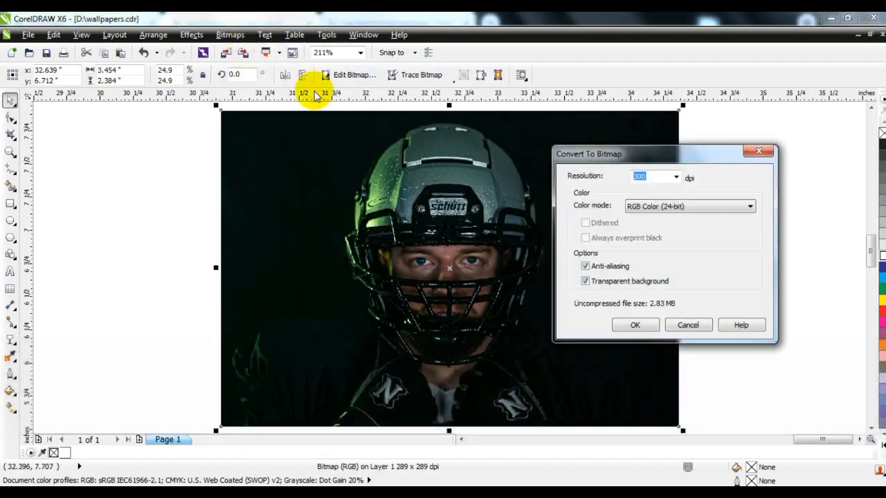
{"action": "left_click", "coordinate": [664, 206]}
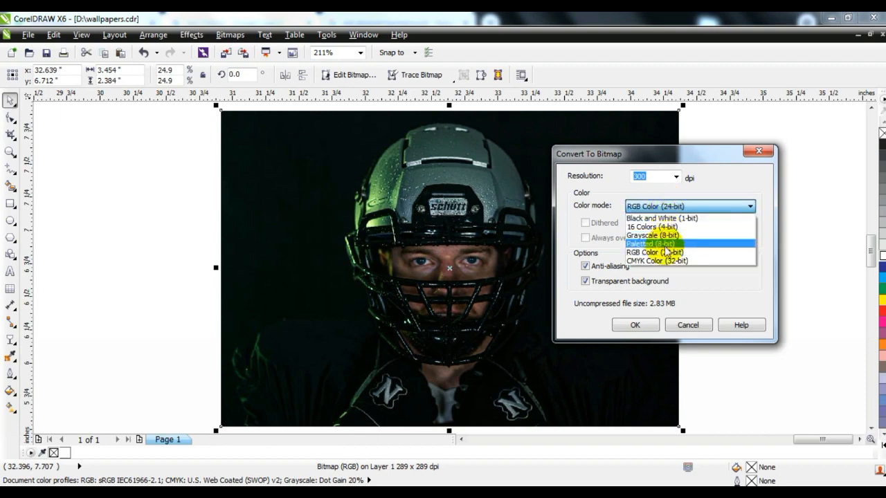
{"action": "left_click", "coordinate": [657, 235]}
{"action": "left_click", "coordinate": [632, 325]}
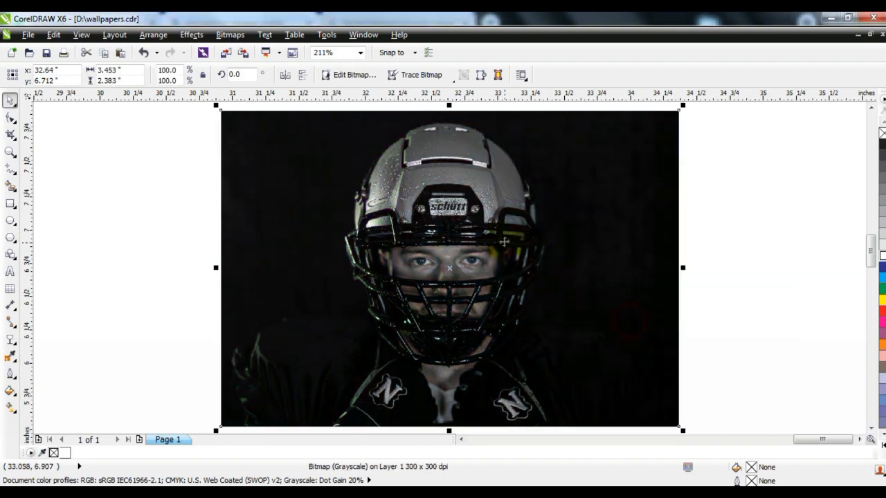
Adjust the grayscale helmet photo with Brightness 35, Contrast 63 and Intensity 11
{"action": "left_click", "coordinate": [192, 34]}
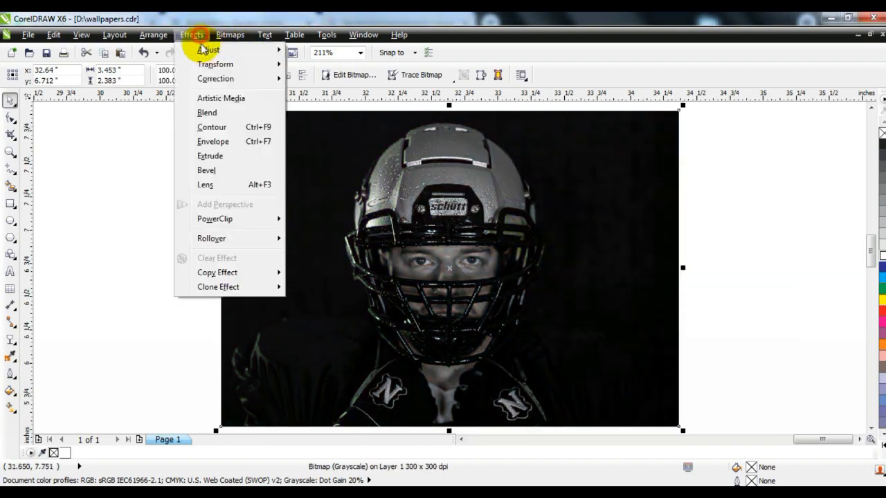
{"action": "mouse_move", "coordinate": [206, 52]}
{"action": "left_click", "coordinate": [346, 113]}
{"action": "left_click_drag", "start_coordinate": [468, 191], "coordinate": [636, 197]}
{"action": "left_click", "coordinate": [511, 306]}
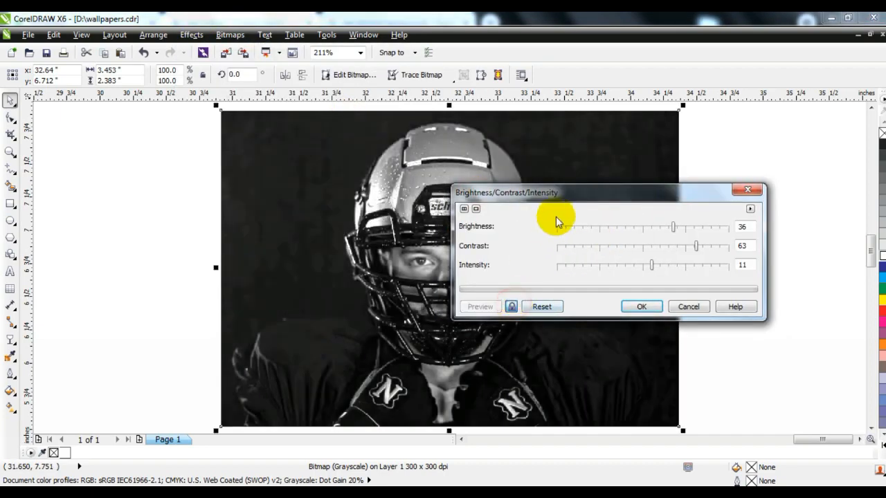
{"action": "left_click_drag", "start_coordinate": [578, 200], "coordinate": [659, 195]}
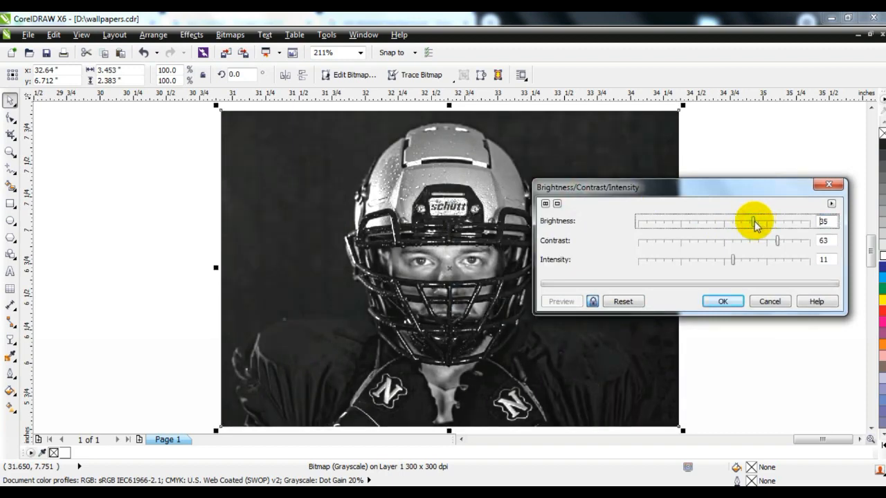
{"action": "left_click", "coordinate": [735, 303]}
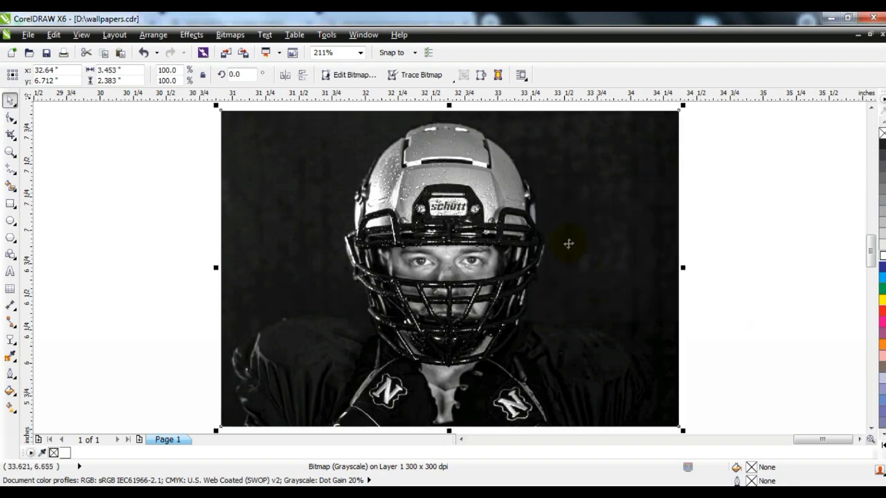
Move the helmet photo onto the red poster and enlarge it proportionally to about 10.5 by 7.2 inches
{"action": "key", "text": "F3"}
{"action": "left_click_drag", "start_coordinate": [528, 262], "coordinate": [327, 297]}
{"action": "left_click", "coordinate": [340, 231]}
{"action": "key", "text": "shift+Page_Down"}
{"action": "key", "text": "shift+F2"}
{"action": "key", "text": "Escape"}
{"action": "left_click", "coordinate": [454, 291]}
{"action": "left_click_drag", "start_coordinate": [537, 219], "coordinate": [663, 132]}
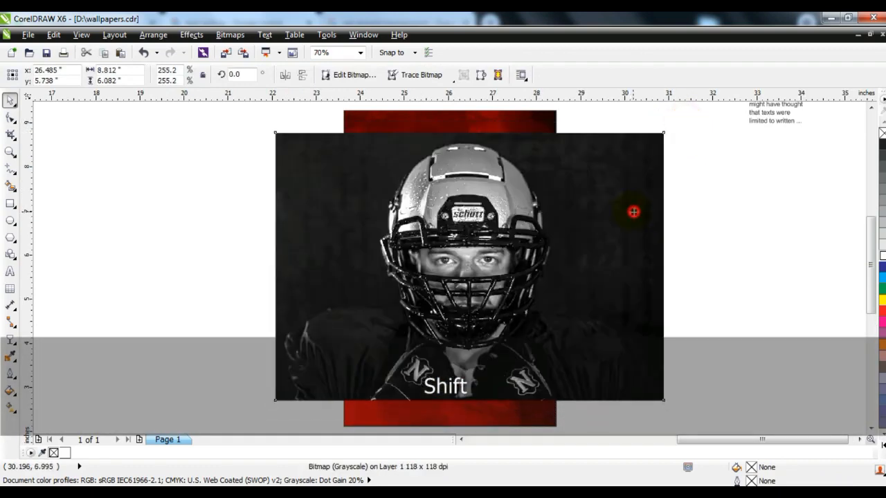
{"action": "key", "text": "shift+F2"}
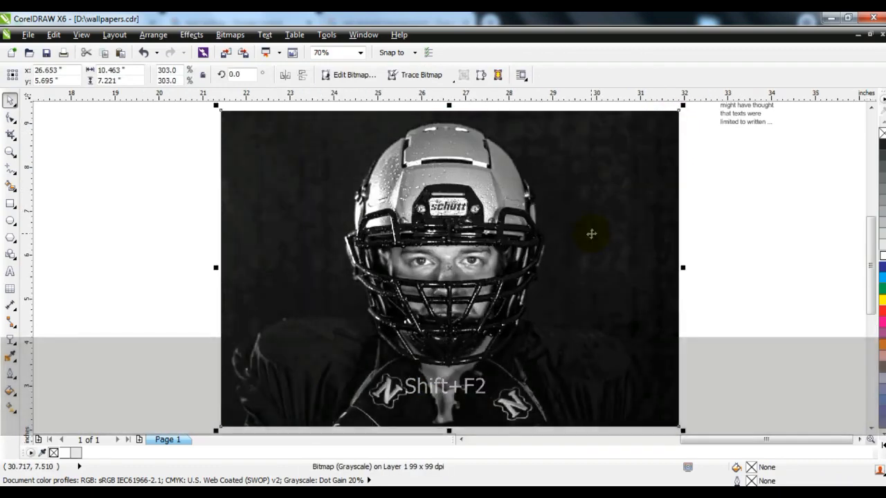
Compare the helmet photo with the poster by sending it behind, bring it forward again and shift it slightly left
{"action": "key", "text": "shift+Page_Down"}
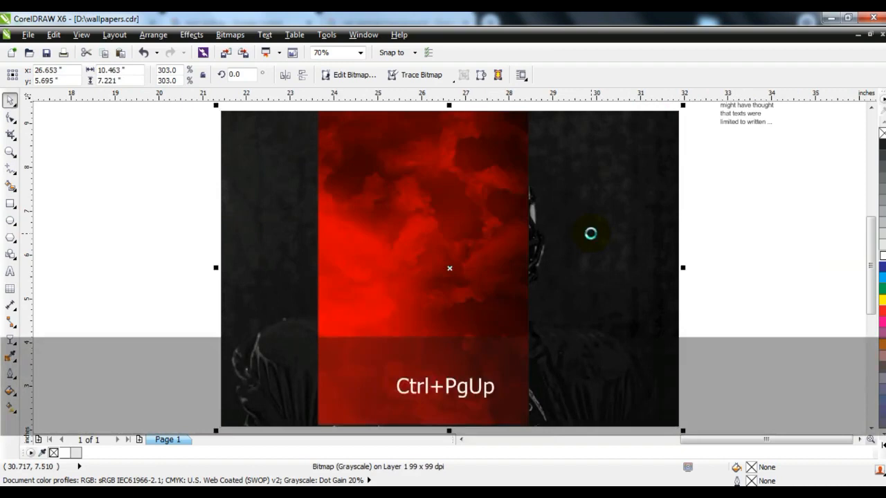
{"action": "key", "text": "ctrl+Page_Up"}
{"action": "left_click_drag", "start_coordinate": [591, 233], "coordinate": [583, 233]}
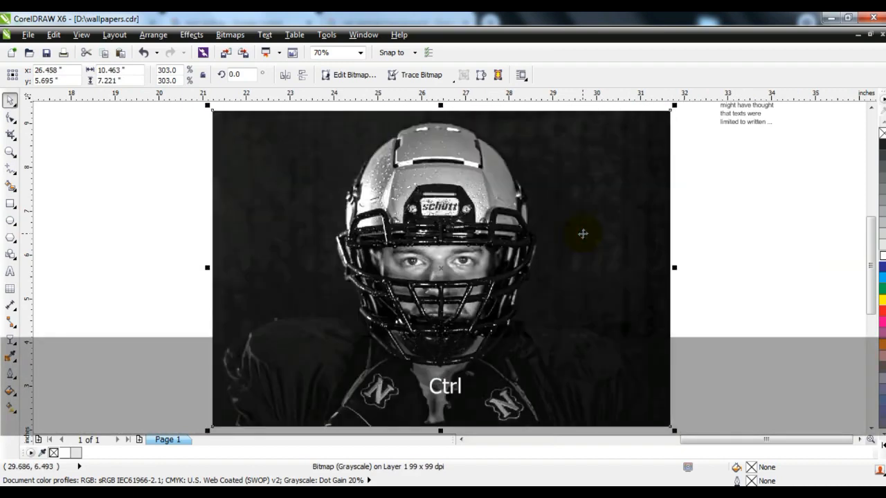
Apply a uniform transparency of 50 to the grayscale helmet photo
{"action": "left_click", "coordinate": [10, 338]}
{"action": "left_click", "coordinate": [75, 74]}
{"action": "left_click", "coordinate": [75, 92]}
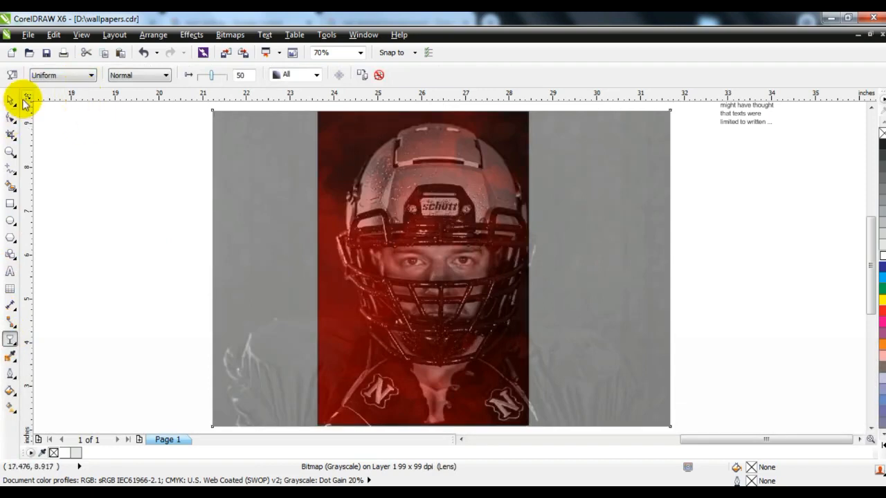
{"action": "left_click", "coordinate": [7, 103]}
Enlarge the transparent helmet photo proportionally to about 10.67 by 7.36 inches and align the helmet over the red poster
{"action": "key", "text": "ctrl"}
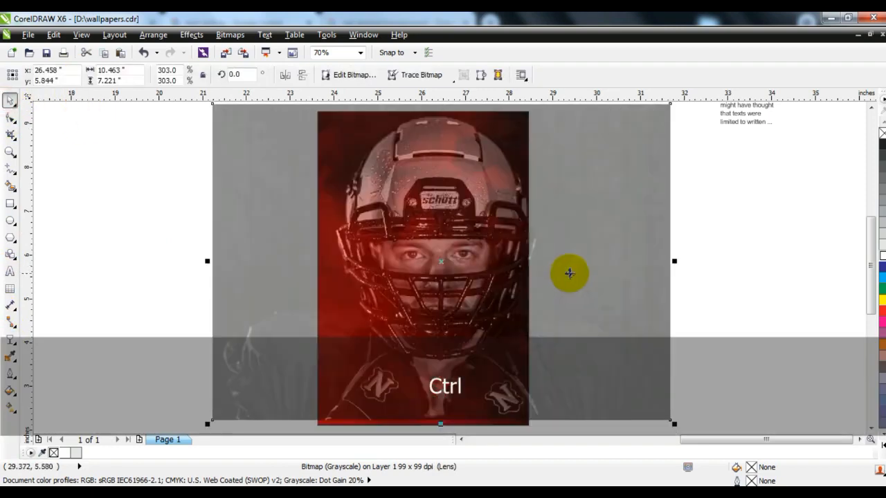
{"action": "key", "text": "F3"}
{"action": "left_click_drag", "start_coordinate": [623, 387], "coordinate": [386, 218]}
{"action": "key", "text": "shift+F2"}
{"action": "key", "text": "Escape"}
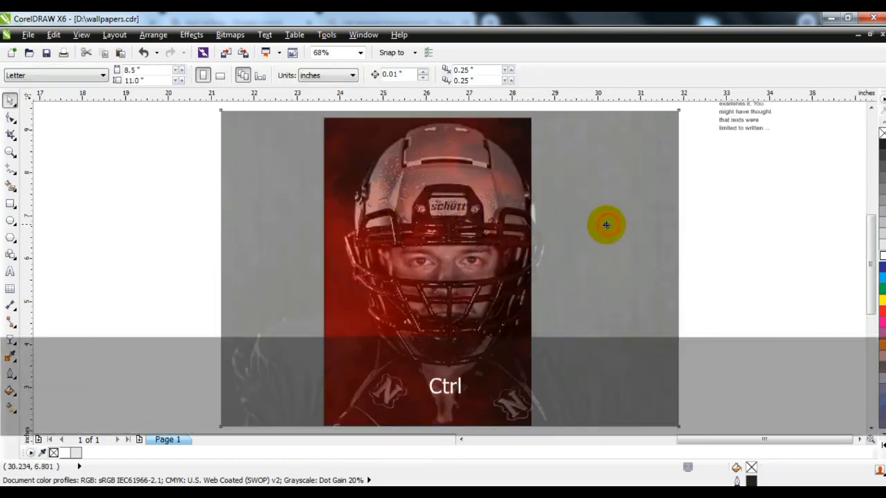
{"action": "left_click", "coordinate": [606, 225], "text": "ctrl"}
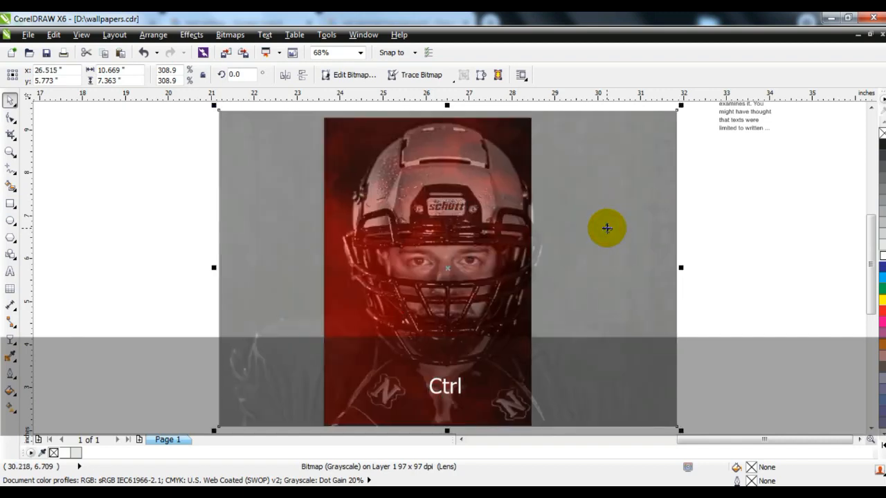
{"action": "left_click", "coordinate": [190, 232]}
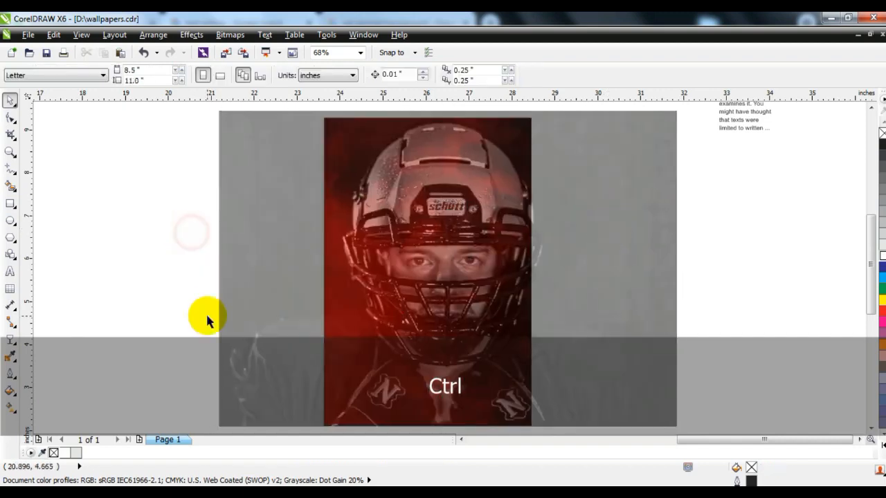
Draw a rectangle about 2.38 by 4.64 inches over the helmet face and give it a white 3.0 pt outline
{"action": "left_click", "coordinate": [11, 203]}
{"action": "left_click_drag", "start_coordinate": [408, 167], "coordinate": [512, 368]}
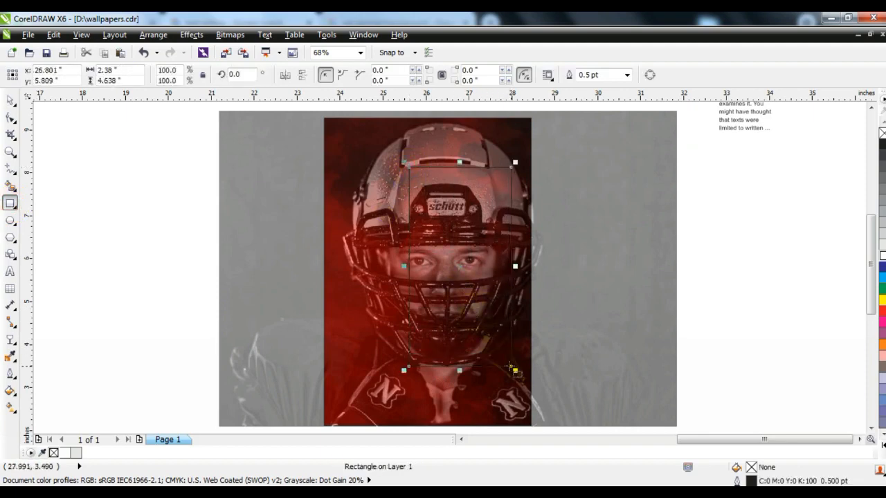
{"action": "left_click", "coordinate": [12, 101]}
{"action": "left_click", "coordinate": [626, 75]}
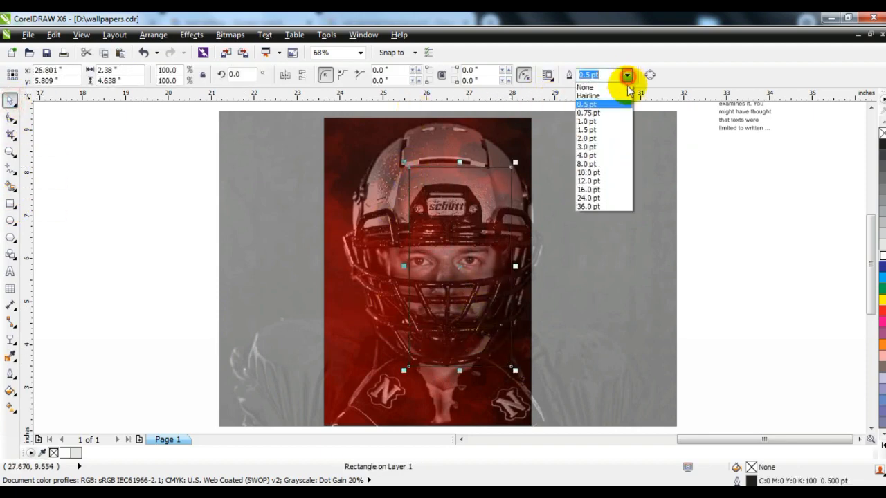
{"action": "left_click", "coordinate": [604, 147]}
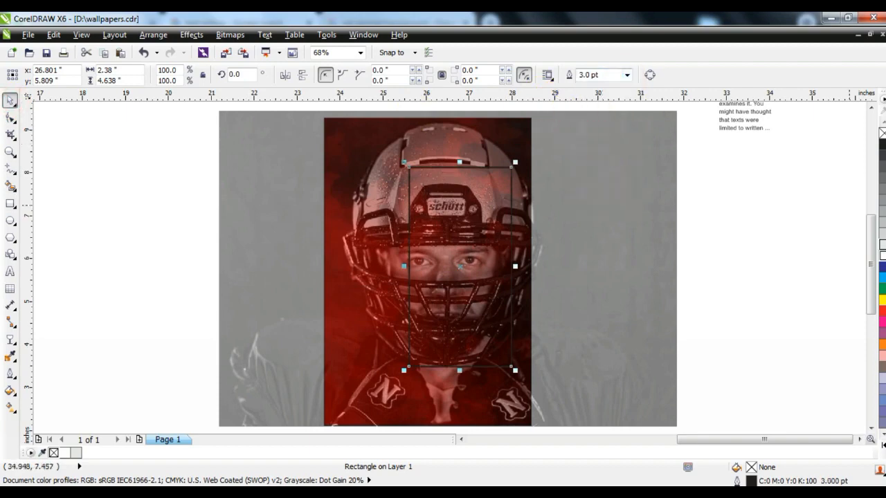
{"action": "left_click", "coordinate": [821, 258]}
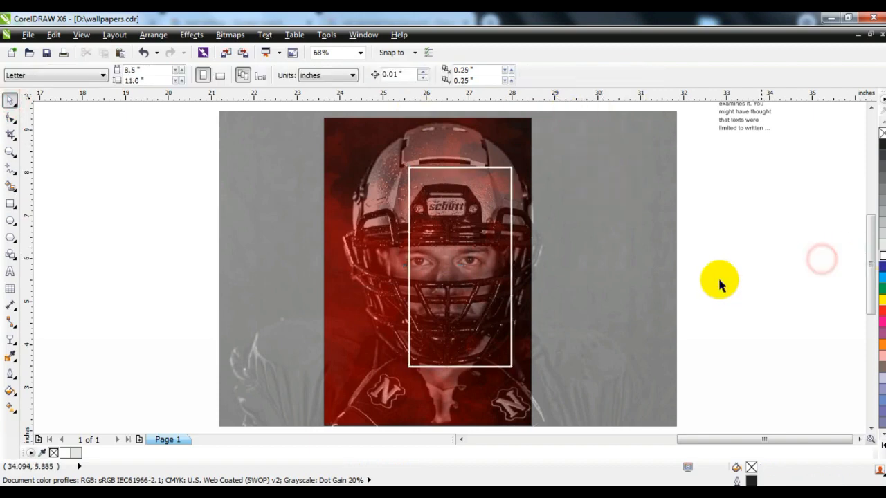
Duplicate the helmet photo in place and remove the transparency from the copy
{"action": "left_click", "coordinate": [586, 285]}
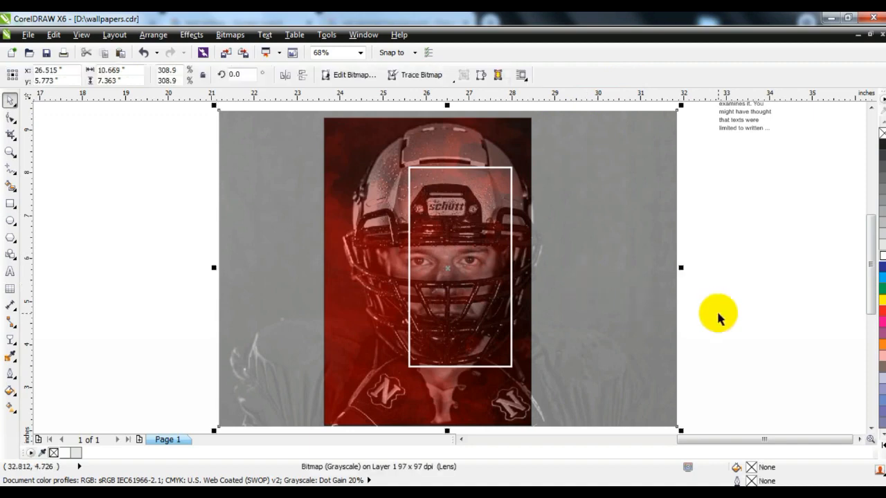
{"action": "key", "text": "KP_Add"}
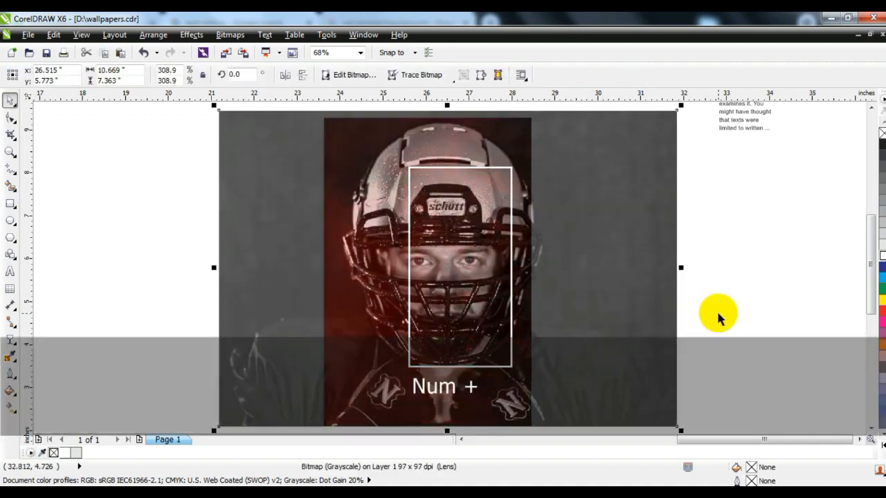
{"action": "left_click", "coordinate": [11, 339]}
{"action": "left_click", "coordinate": [75, 75]}
{"action": "left_click", "coordinate": [60, 83]}
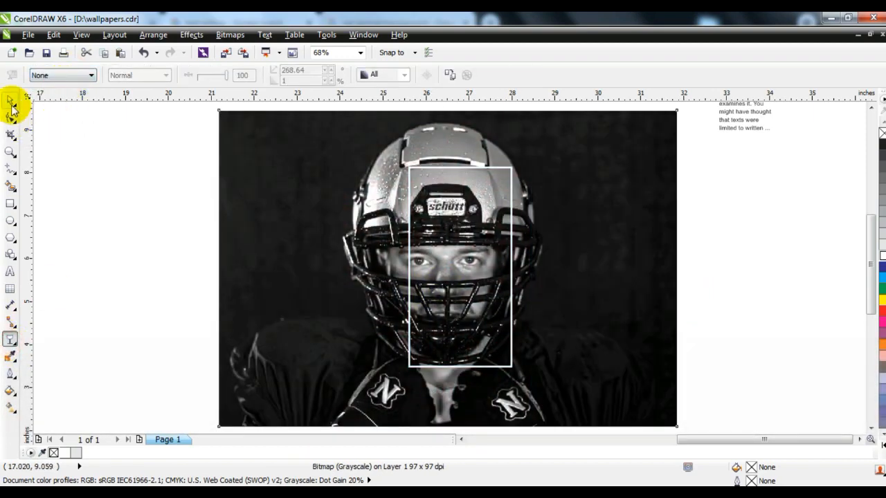
{"action": "left_click", "coordinate": [10, 101]}
PowerClip the opaque helmet photo inside the white-outlined rectangle
{"action": "key", "text": "w"}
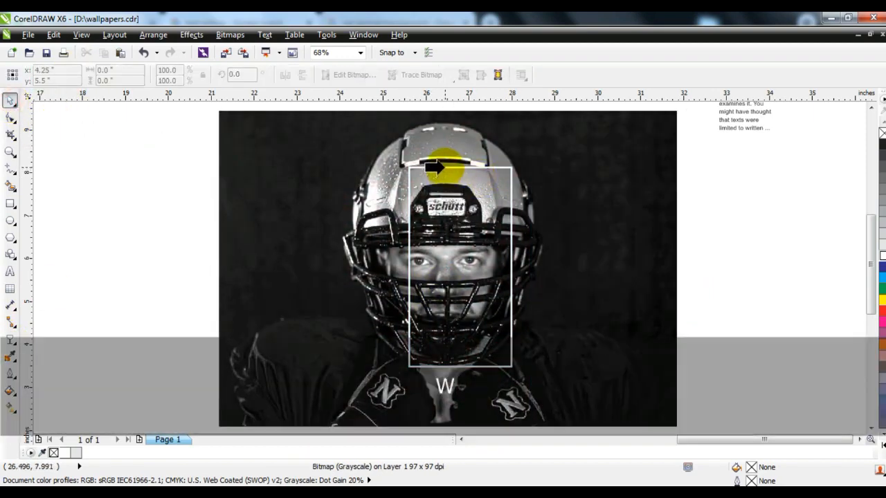
{"action": "left_click", "coordinate": [443, 167]}
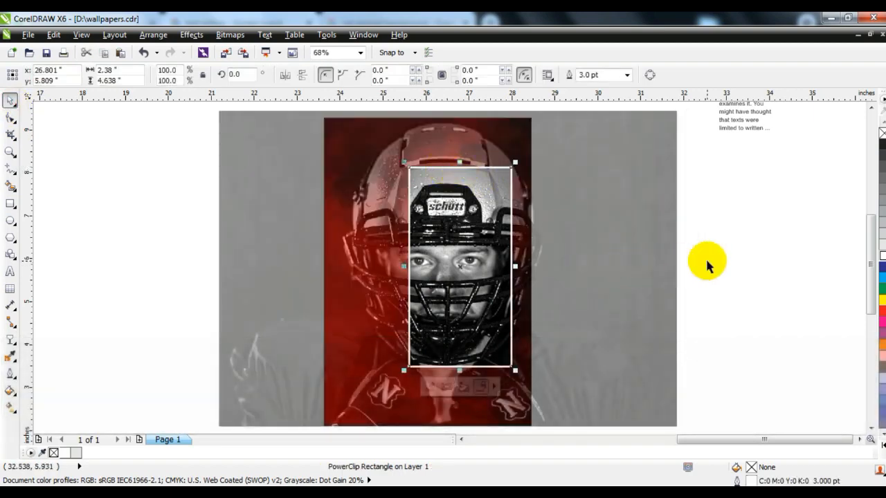
{"action": "left_click", "coordinate": [705, 257]}
Increase the uniform transparency of the large helmet photo behind the frame to about 71
{"action": "left_click", "coordinate": [277, 130]}
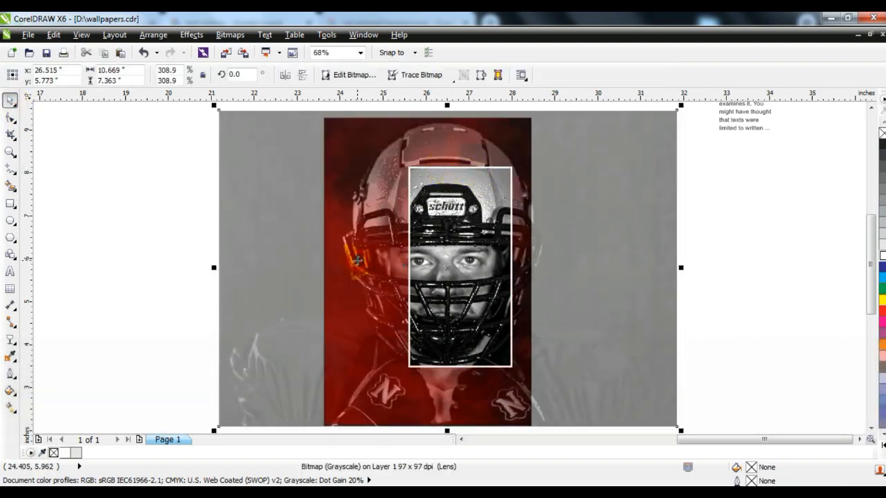
{"action": "left_click", "coordinate": [14, 340]}
{"action": "left_click_drag", "start_coordinate": [213, 74], "coordinate": [219, 76]}
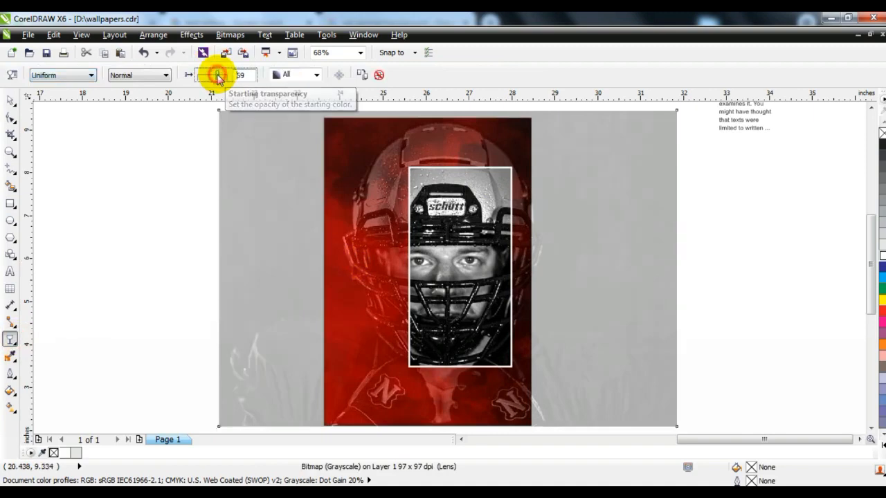
{"action": "left_click_drag", "start_coordinate": [223, 82], "coordinate": [218, 81]}
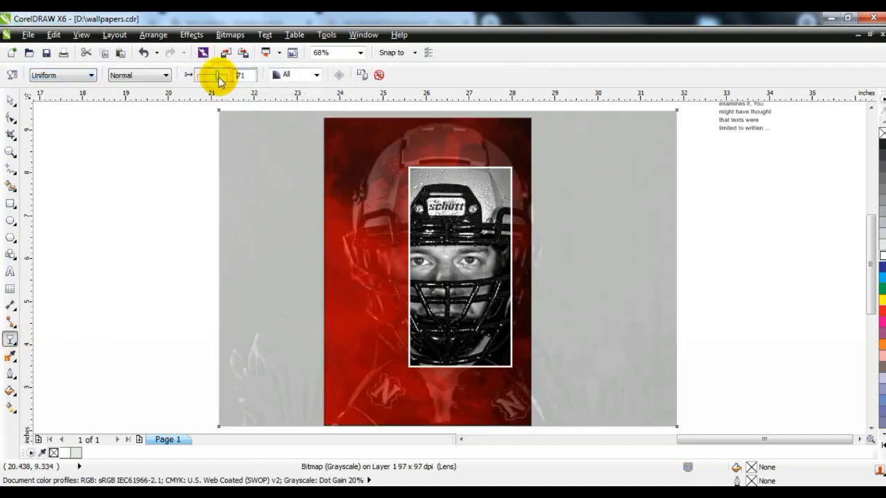
Send the faded helmet photo to the back and PowerClip it inside the red cloud background
{"action": "left_click", "coordinate": [10, 102]}
{"action": "key", "text": "shift+Page_Down"}
{"action": "key", "text": "w"}
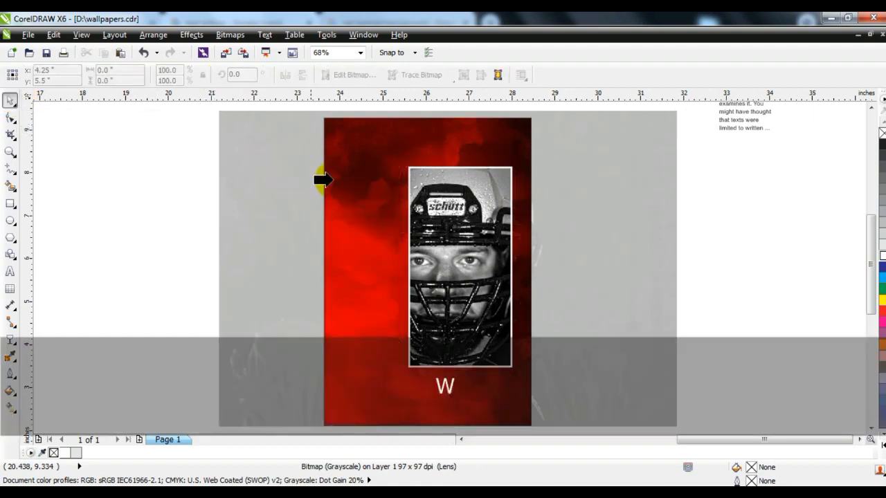
{"action": "left_click", "coordinate": [361, 178]}
{"action": "left_click", "coordinate": [235, 203]}
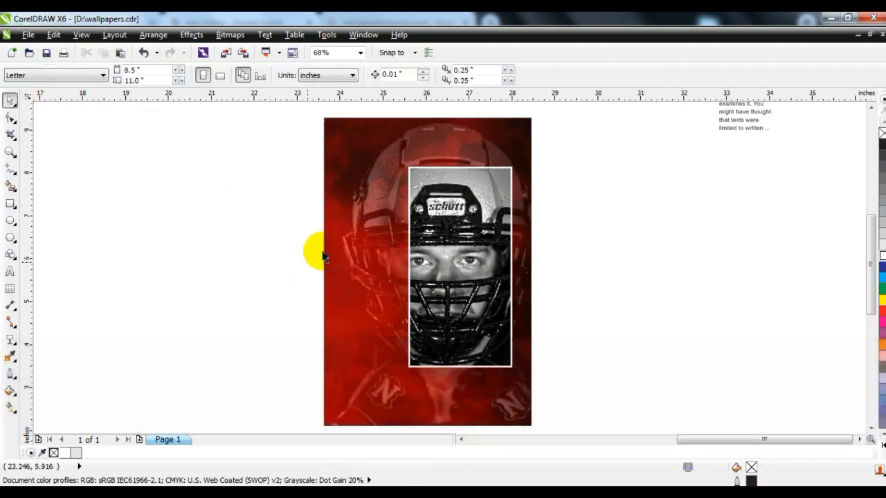
Enlarge the white-framed face picture slightly toward its lower-left corner and refresh the display
{"action": "left_click", "coordinate": [519, 297]}
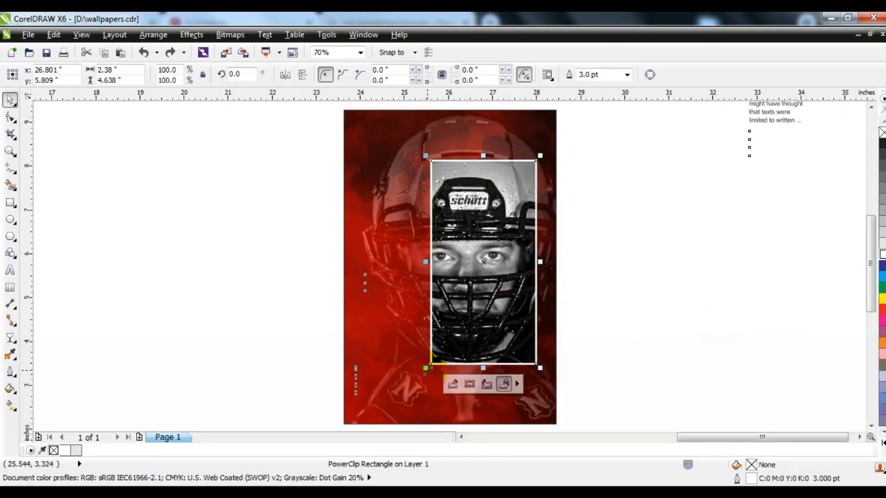
{"action": "left_click", "coordinate": [639, 321]}
{"action": "key", "text": "ctrl+w"}
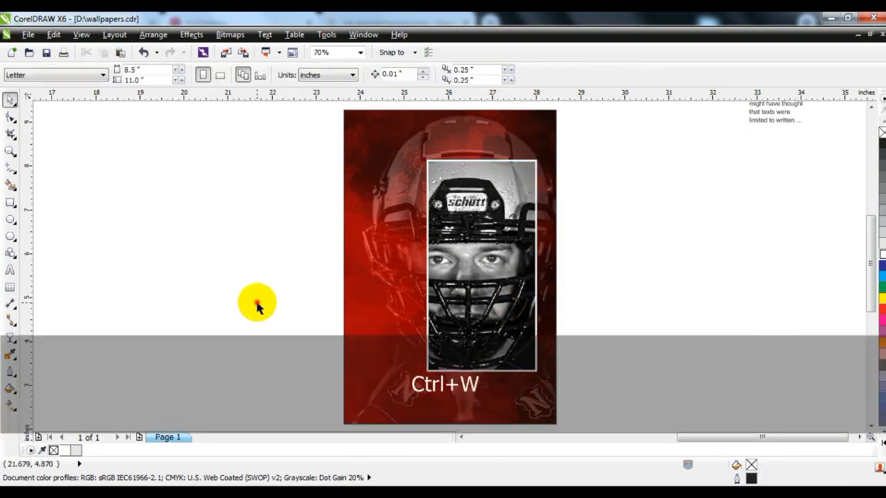
Draw a tall rectangle about 1.98 by 5.16 inches beside the framed face and fill it with C100 M100 Y100 K100 black
{"action": "left_click", "coordinate": [10, 202]}
{"action": "left_click_drag", "start_coordinate": [350, 164], "coordinate": [445, 396]}
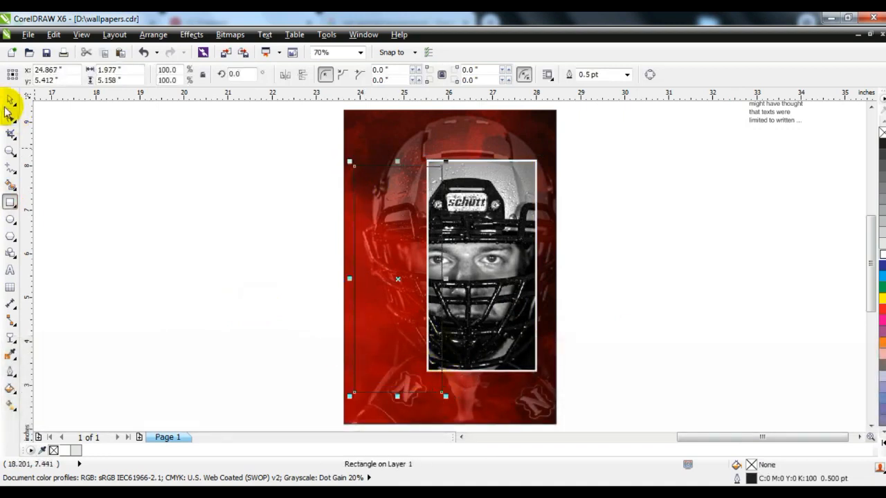
{"action": "left_click", "coordinate": [11, 101]}
{"action": "left_click", "coordinate": [882, 444]}
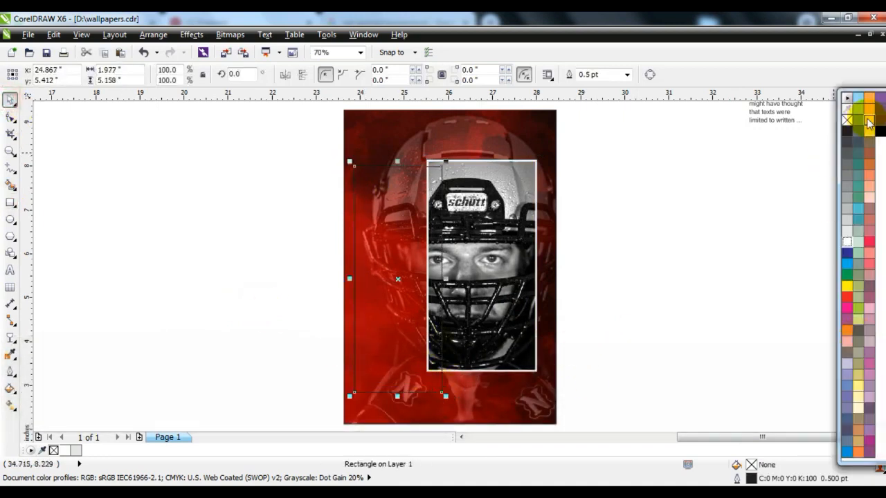
{"action": "left_click", "coordinate": [881, 135]}
Send the black rectangle behind the framed face picture, then scale it down and position it so the frame overlaps it
{"action": "left_click_drag", "start_coordinate": [402, 275], "coordinate": [402, 284]}
{"action": "key", "text": "ctrl+Page_Down"}
{"action": "left_click_drag", "start_coordinate": [445, 171], "coordinate": [381, 284]}
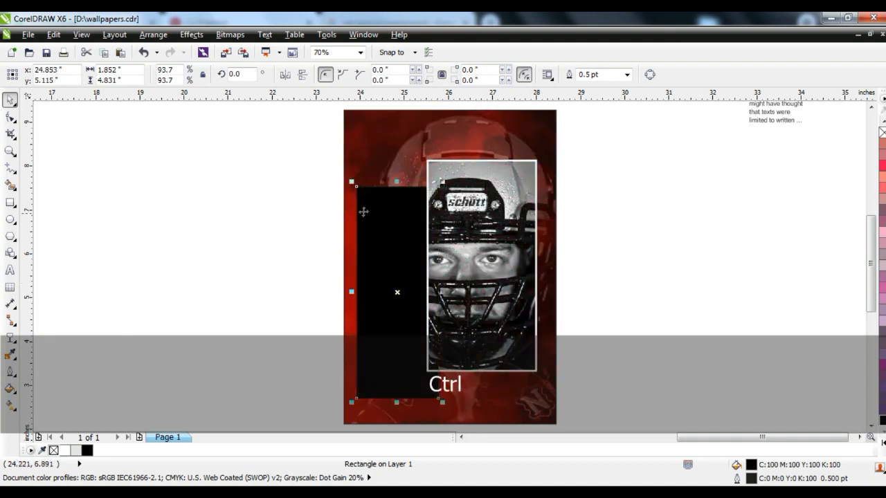
{"action": "left_click_drag", "start_coordinate": [344, 181], "coordinate": [350, 190]}
{"action": "left_click", "coordinate": [245, 222]}
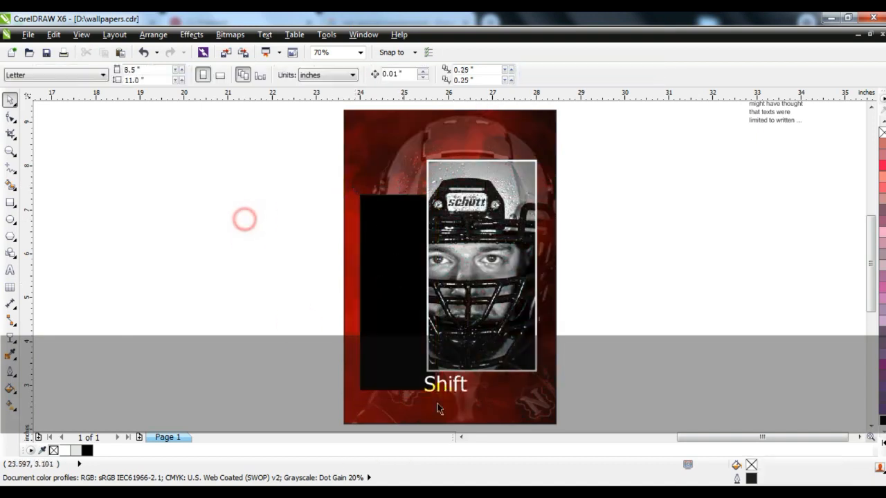
{"action": "left_click_drag", "start_coordinate": [377, 360], "coordinate": [381, 360]}
Place the paragraph text in white on the lower part of the black rectangle, in front of it and slightly scaled down
{"action": "left_click_drag", "start_coordinate": [757, 119], "coordinate": [375, 287]}
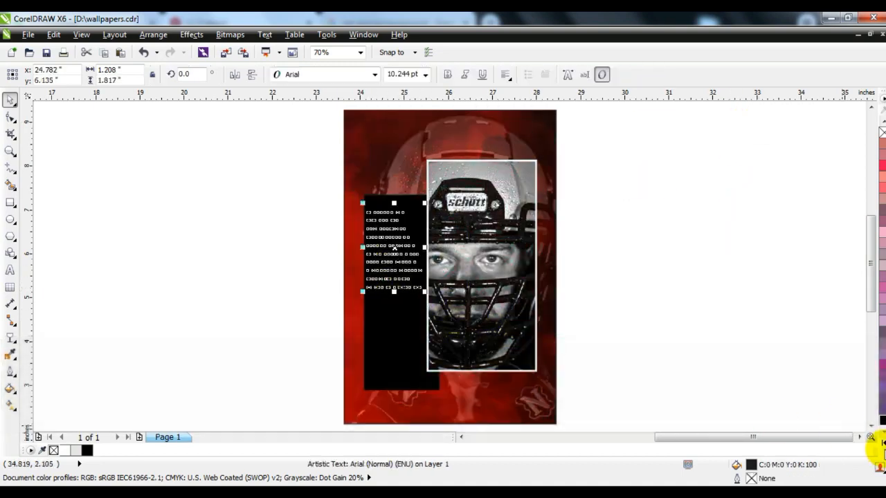
{"action": "left_click", "coordinate": [879, 442]}
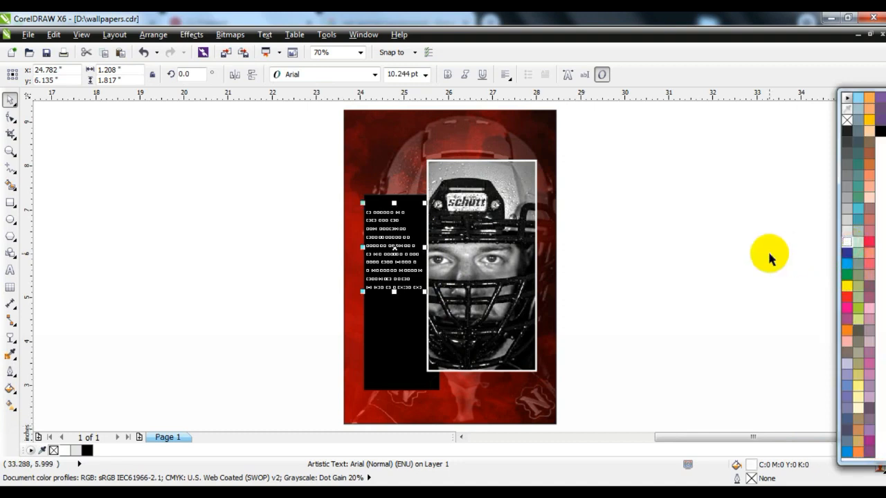
{"action": "key", "text": "shift+Page_Up"}
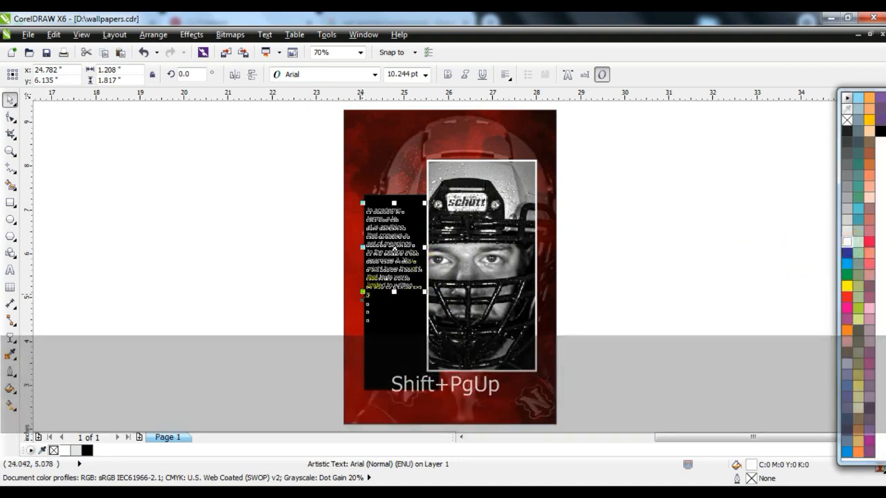
{"action": "left_click_drag", "start_coordinate": [425, 292], "coordinate": [394, 360]}
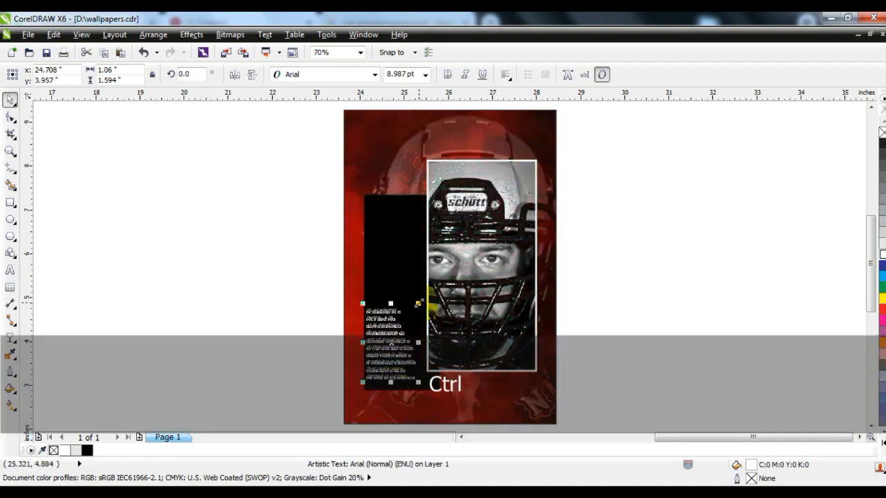
{"action": "left_click", "coordinate": [239, 290]}
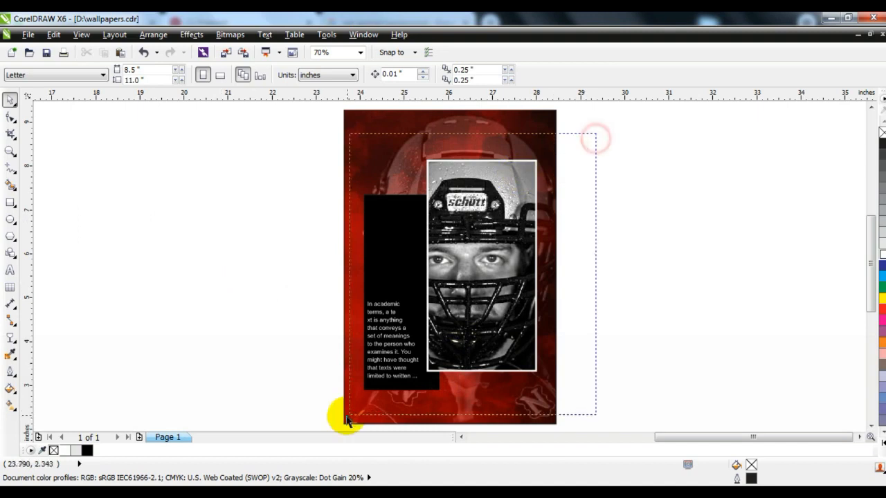
Scale down the framed face picture, black rectangle and paragraph text together slightly about their common centre
{"action": "left_click_drag", "start_coordinate": [351, 419], "coordinate": [351, 419]}
{"action": "left_click_drag", "start_coordinate": [544, 154], "coordinate": [535, 162]}
{"action": "left_click", "coordinate": [618, 197]}
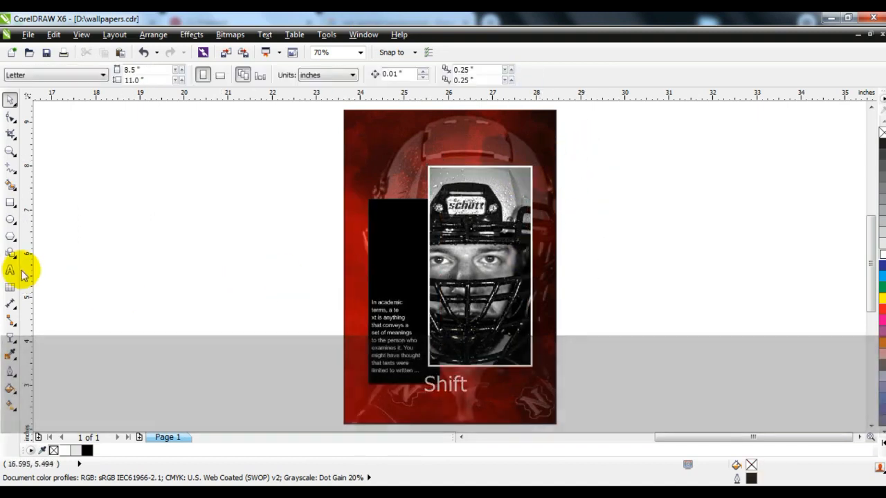
Add the two-line text "sports event" on the empty area beside the poster and set its font to Impact
{"action": "left_click", "coordinate": [10, 270]}
{"action": "left_click", "coordinate": [122, 295]}
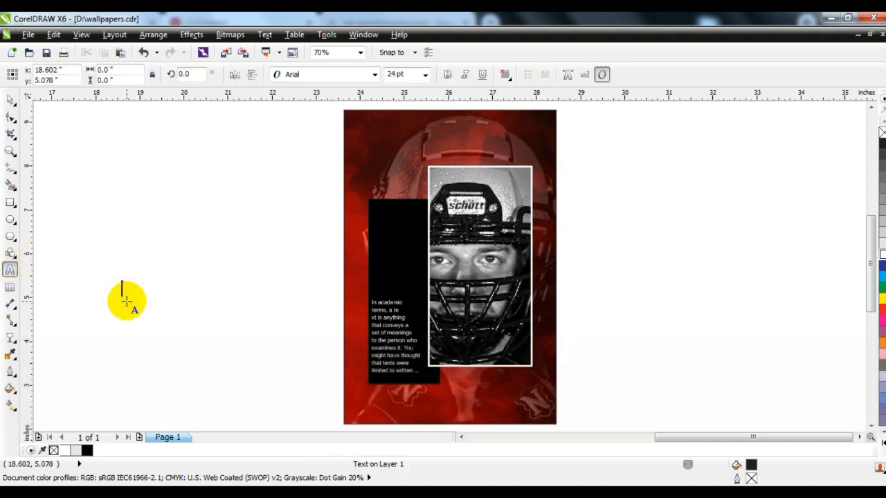
{"action": "type", "text": "sports"}
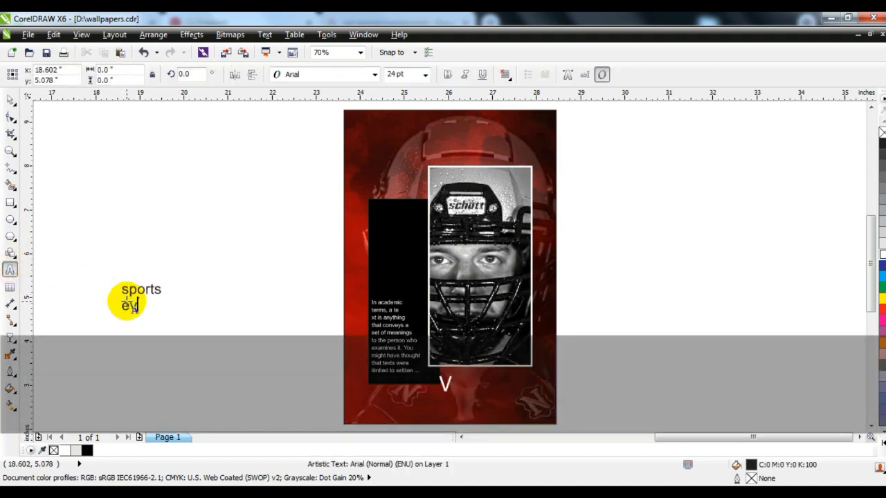
{"action": "left_click", "coordinate": [336, 75]}
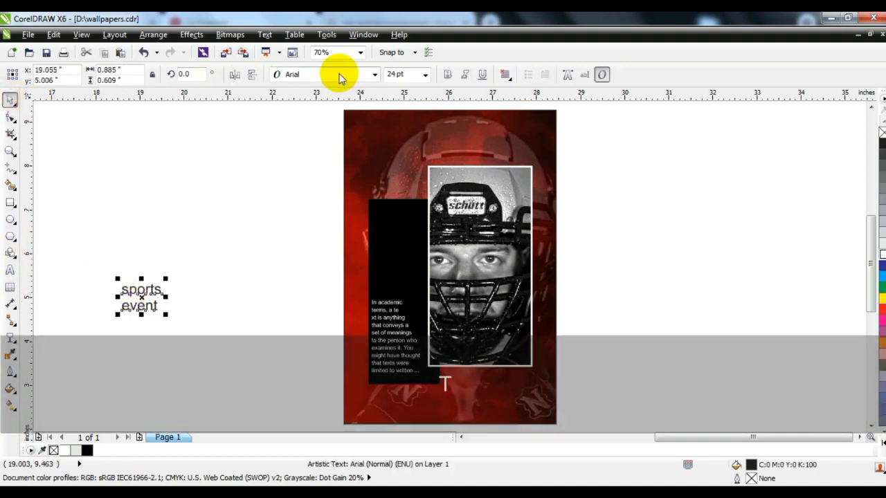
{"action": "left_click", "coordinate": [320, 115]}
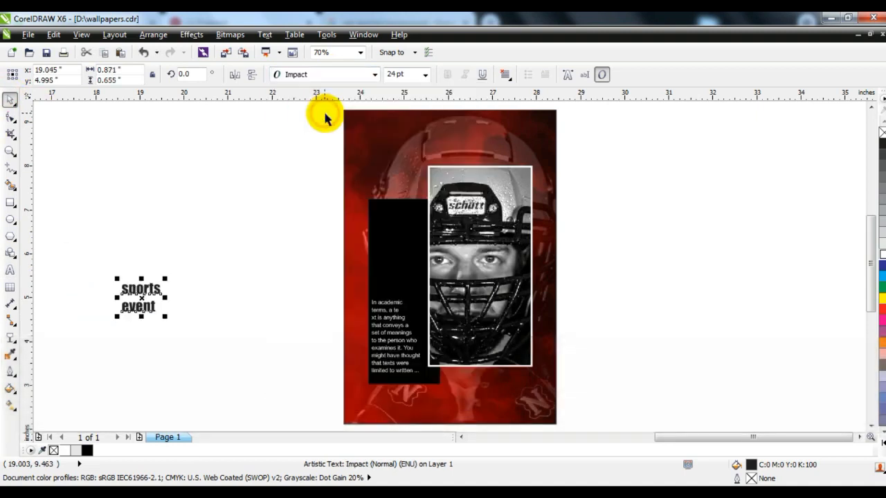
Convert the "sports event" text to uppercase and slightly tighten the spacing between its two lines
{"action": "left_click", "coordinate": [266, 36]}
{"action": "left_click", "coordinate": [294, 317]}
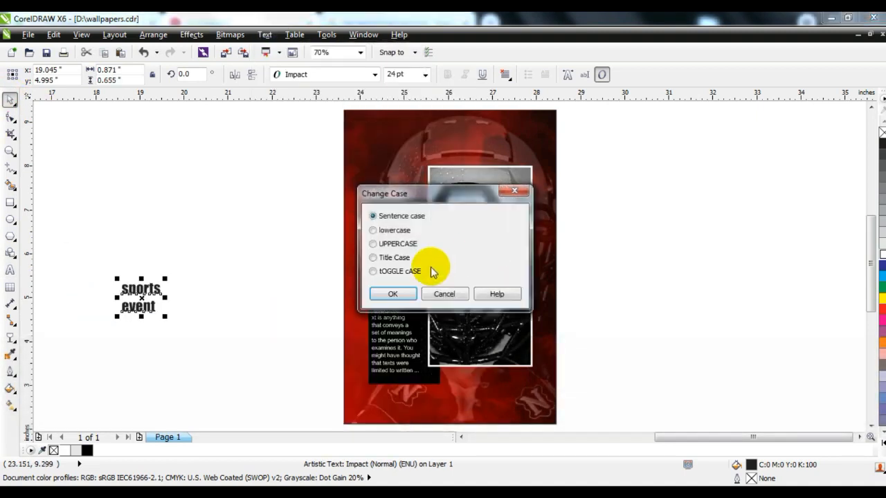
{"action": "left_click", "coordinate": [388, 293]}
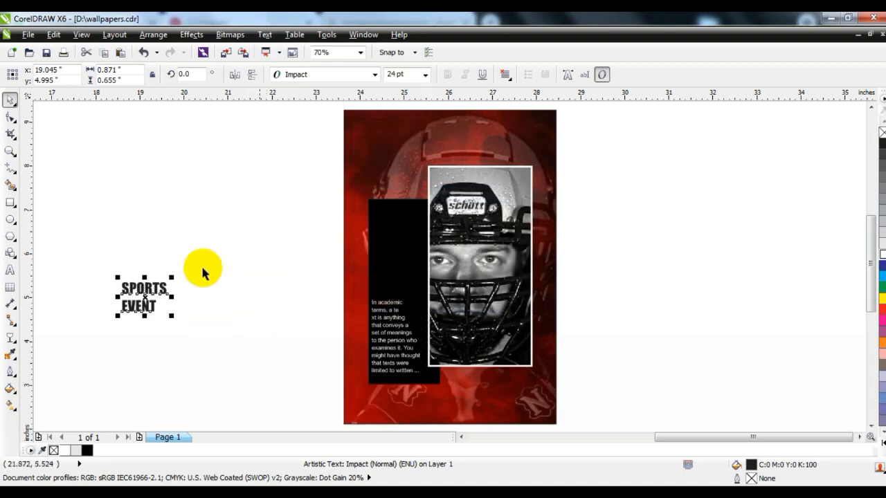
{"action": "left_click", "coordinate": [11, 119]}
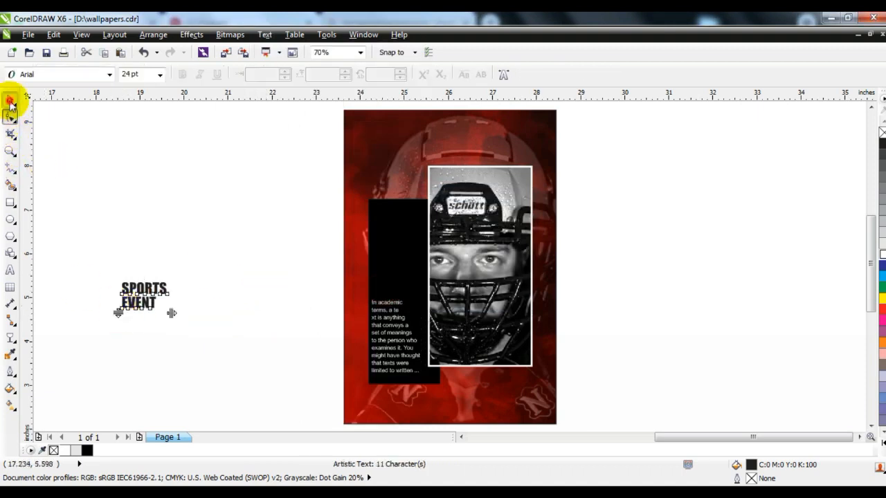
{"action": "left_click", "coordinate": [11, 102]}
Rotate the "SPORTS EVENT" text 90 degrees, enlarge it to about 50 pt and place it on the black rectangle above the paragraph
{"action": "left_click", "coordinate": [171, 311]}
{"action": "left_click_drag", "start_coordinate": [170, 299], "coordinate": [435, 198]}
{"action": "left_click", "coordinate": [195, 292]}
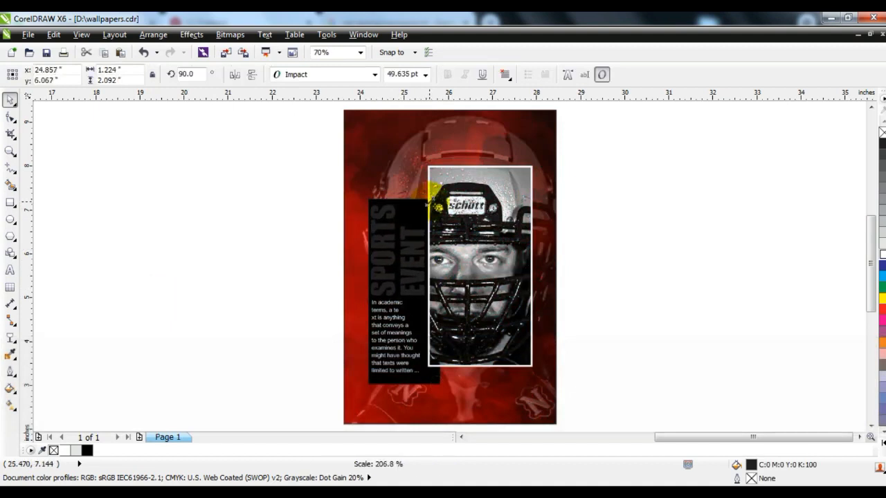
Try a red fill on the rotated "SPORTS EVENT" text
{"action": "left_click", "coordinate": [879, 306]}
{"action": "left_click", "coordinate": [761, 311]}
{"action": "left_click", "coordinate": [433, 268]}
{"action": "key", "text": "shift+F2"}
{"action": "key", "text": "Escape"}
Fill the rotated "SPORTS EVENT" text with white
{"action": "left_click", "coordinate": [420, 262]}
{"action": "left_click", "coordinate": [882, 254]}
{"action": "left_click", "coordinate": [754, 283]}
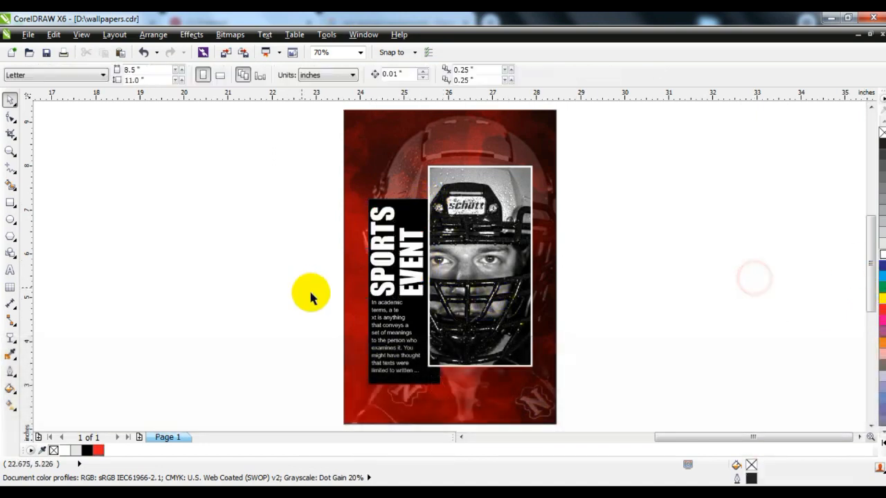
Add the text "game" in the Heaters font and enlarge it to about 3.6 inches wide across the top of the framed picture
{"action": "left_click", "coordinate": [9, 270]}
{"action": "left_click", "coordinate": [103, 277]}
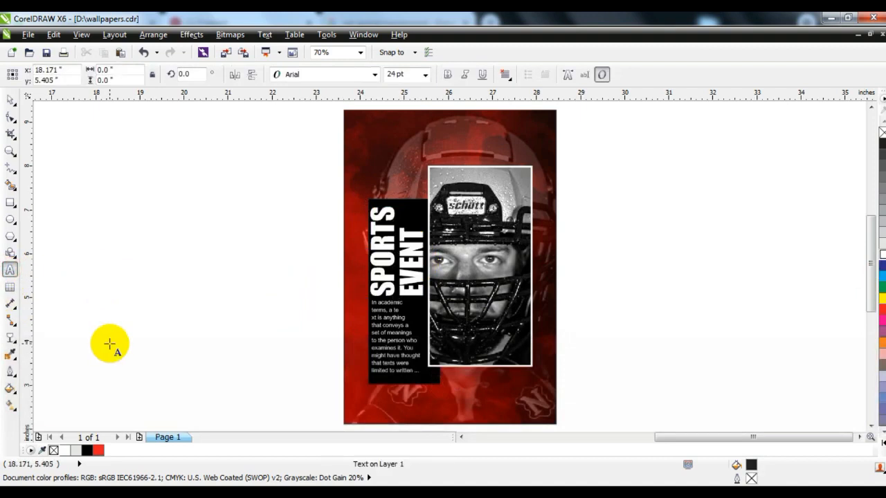
{"action": "type", "text": "gam"}
{"action": "key", "text": "Escape"}
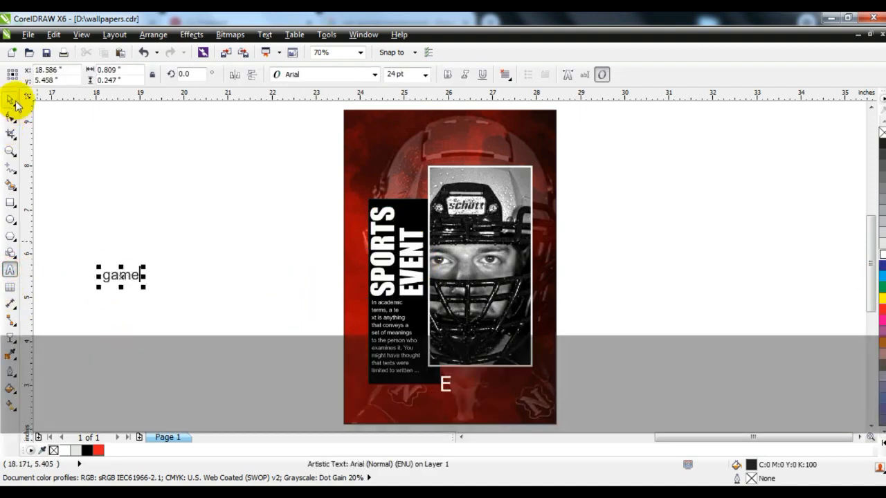
{"action": "left_click", "coordinate": [11, 101]}
{"action": "left_click", "coordinate": [360, 75]}
{"action": "left_click", "coordinate": [316, 112]}
{"action": "left_click_drag", "start_coordinate": [129, 267], "coordinate": [471, 168]}
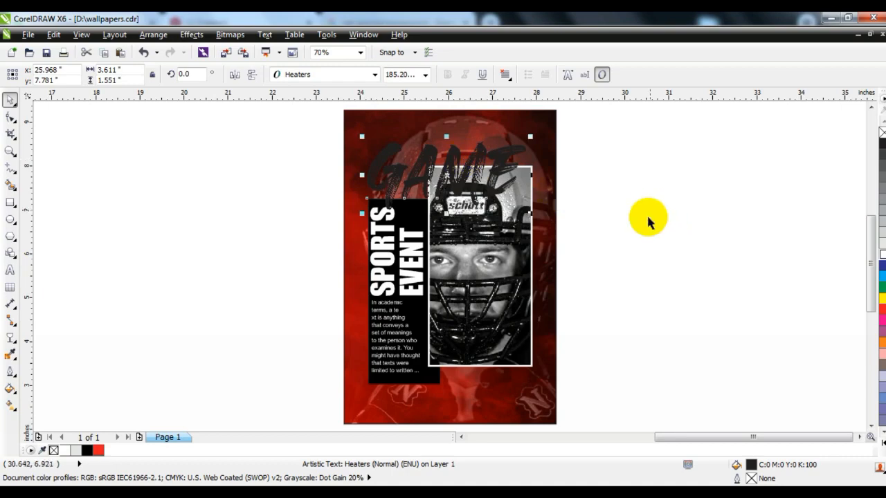
Convert the "GAME" title to curves, fill it with white and check it on the full poster
{"action": "key", "text": "ctrl+q"}
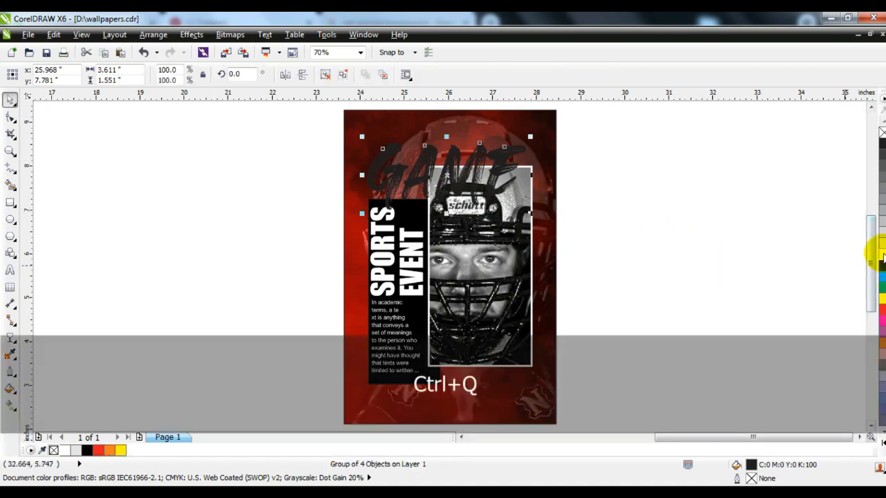
{"action": "left_click", "coordinate": [877, 255]}
{"action": "key", "text": "shift+F2"}
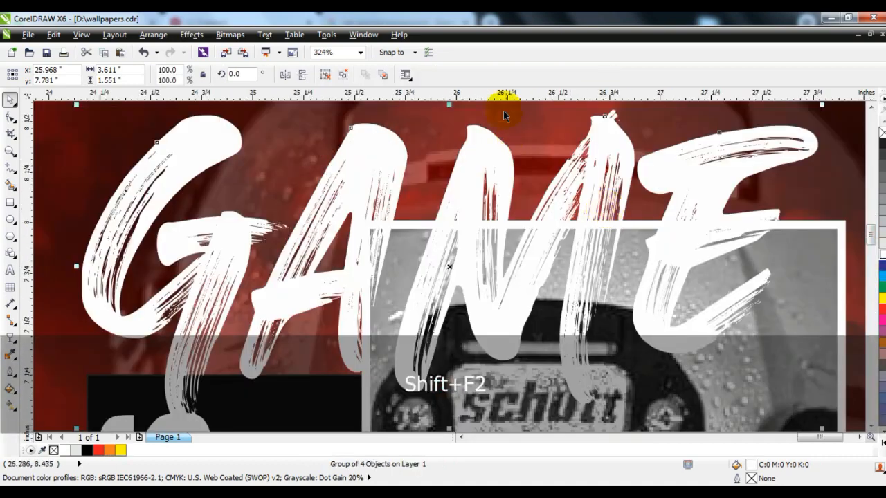
{"action": "key", "text": "shift+F4"}
{"action": "left_click", "coordinate": [553, 331]}
{"action": "key", "text": "F9"}
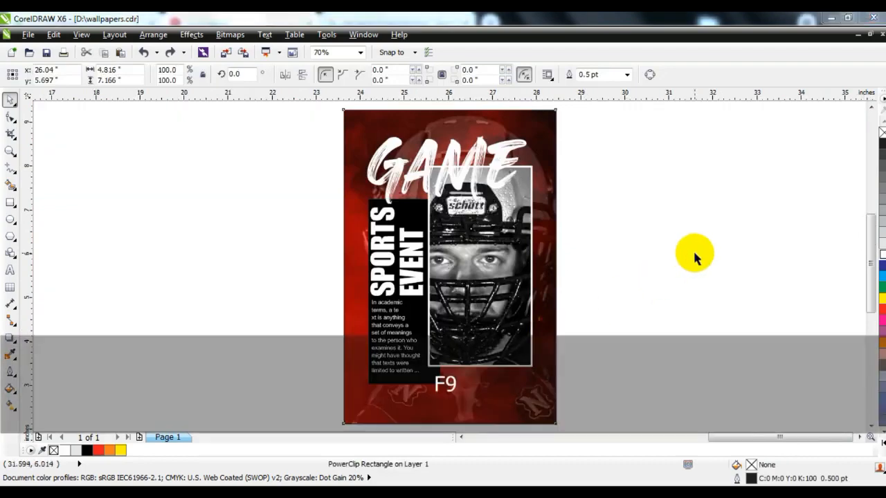